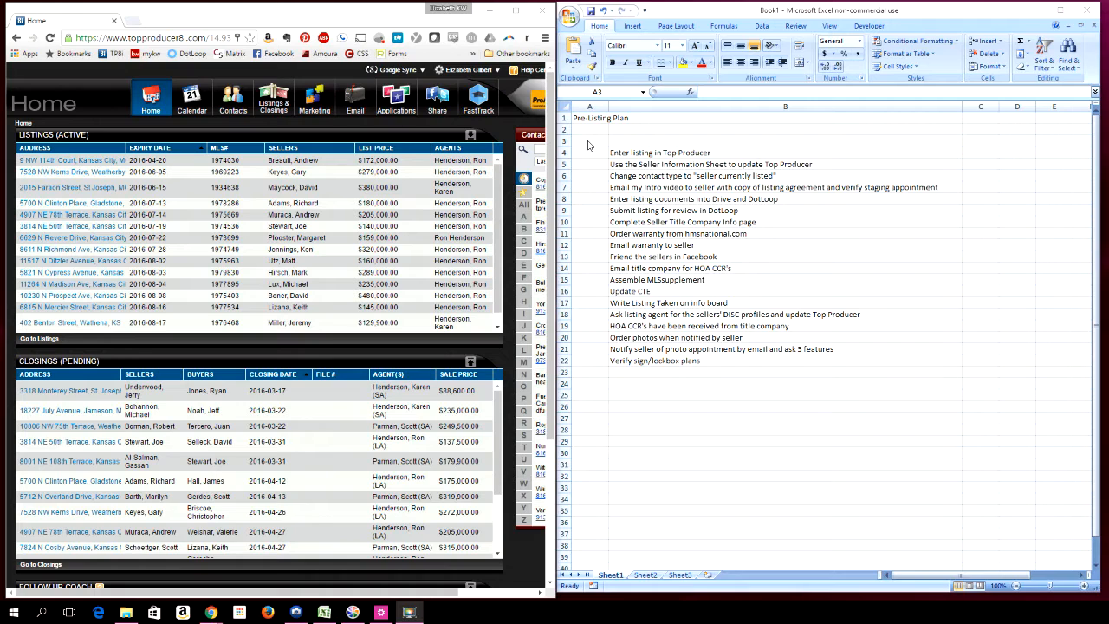
Enter the heading "0 days from listing date" in cell A3
click(588, 142)
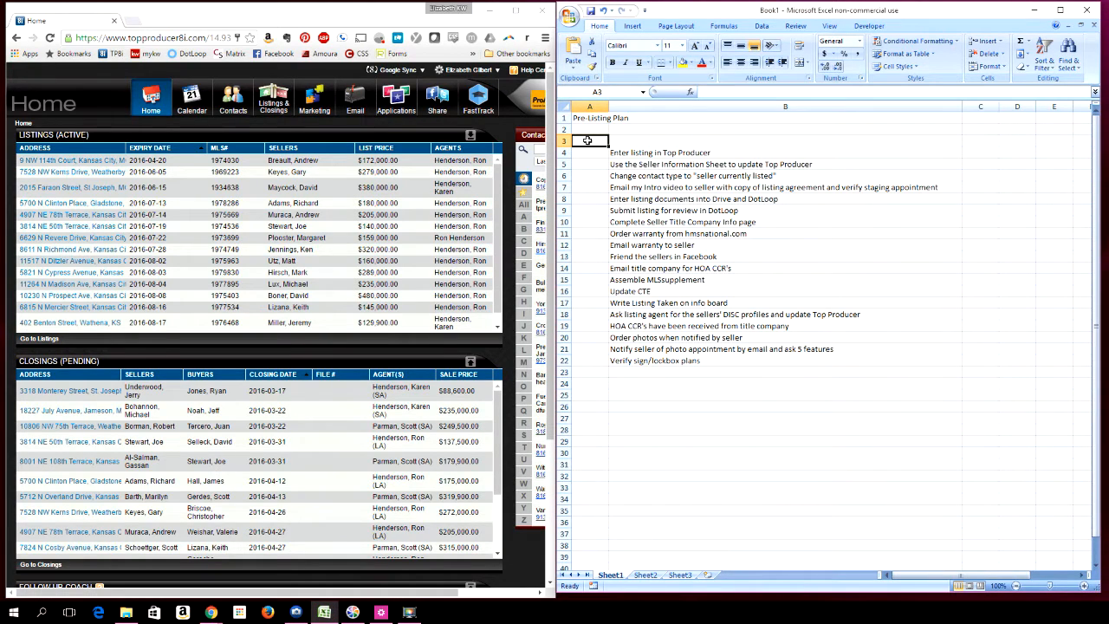
text(0 days fr)
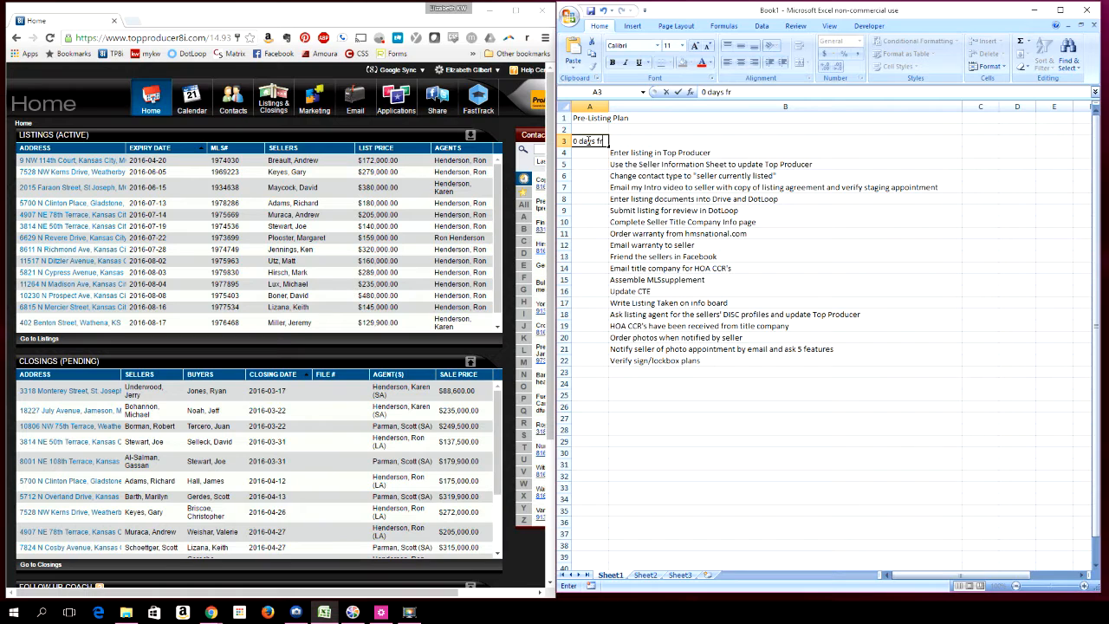
text(om listing date)
click(614, 153)
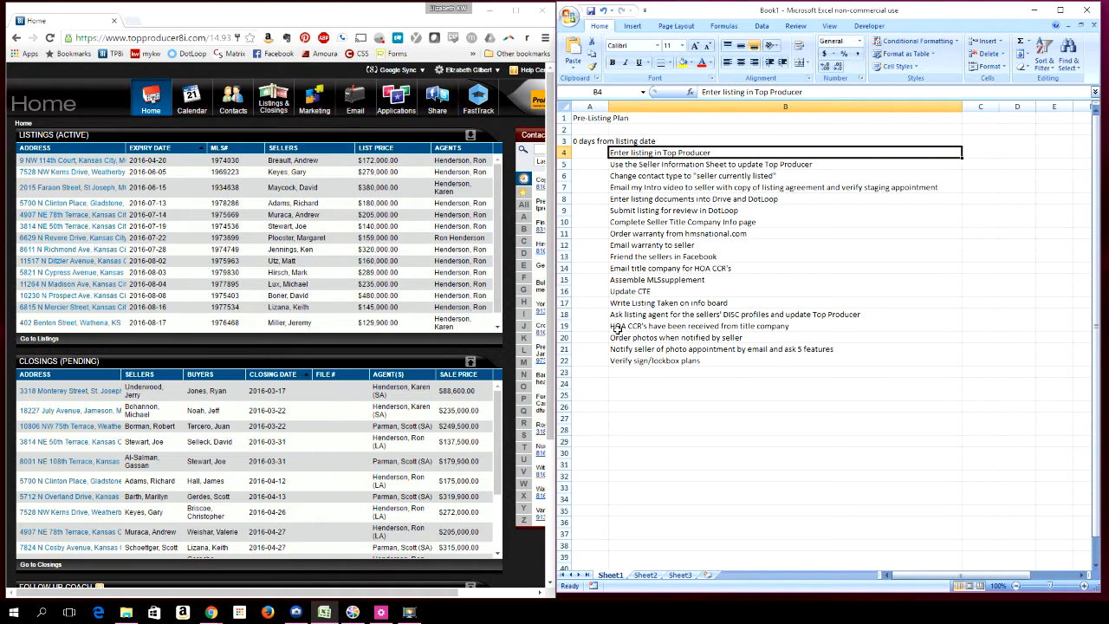
Insert a blank row above the "HOA CCR's have been received from title company" row
click(562, 325)
right_click(562, 326)
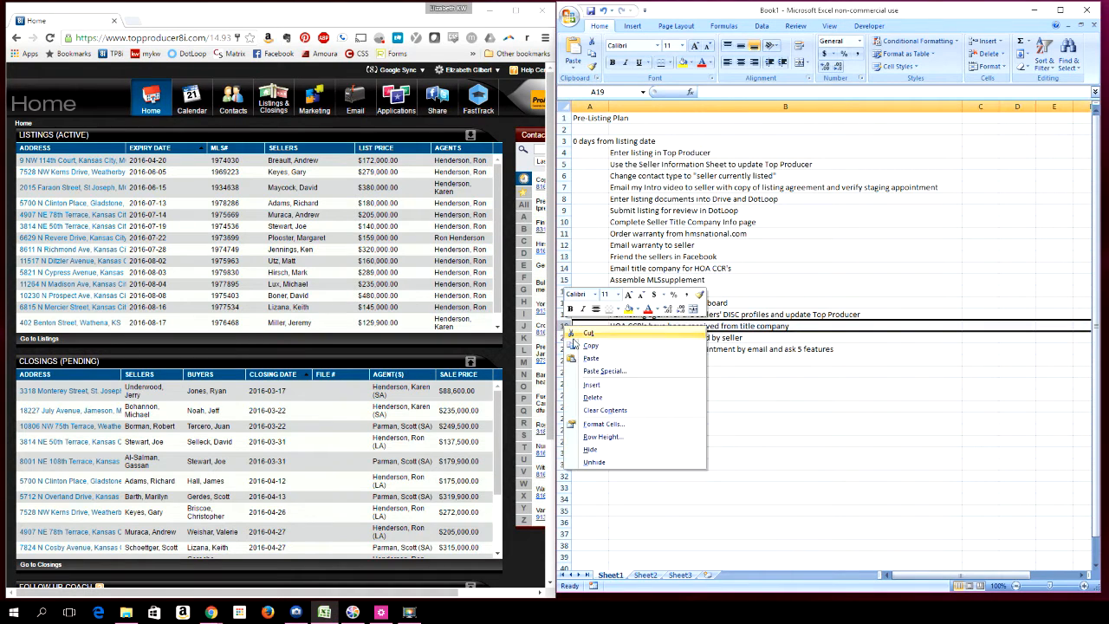
click(589, 385)
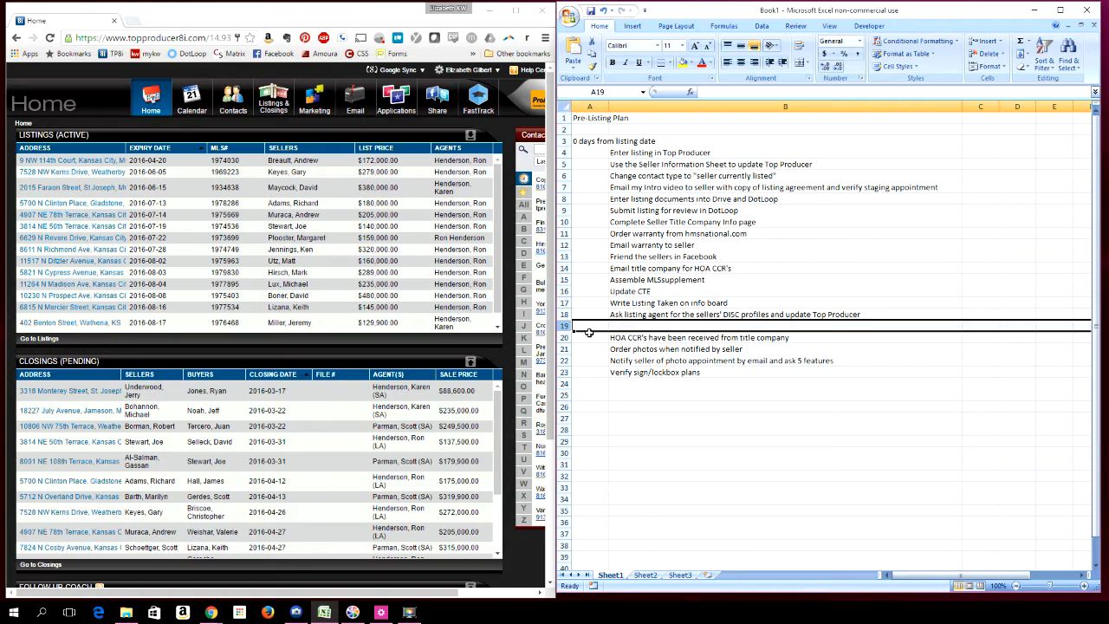
click(589, 328)
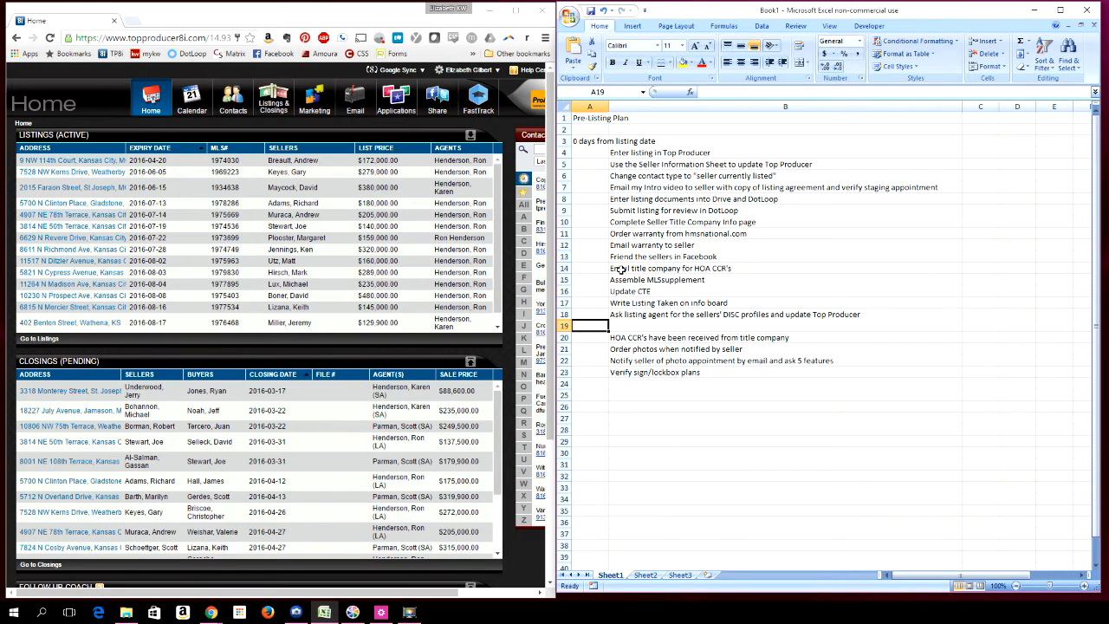
Move the "HOA CCR's have been received from title company" row up to directly below "Email title company for HOA CCR's"
click(620, 270)
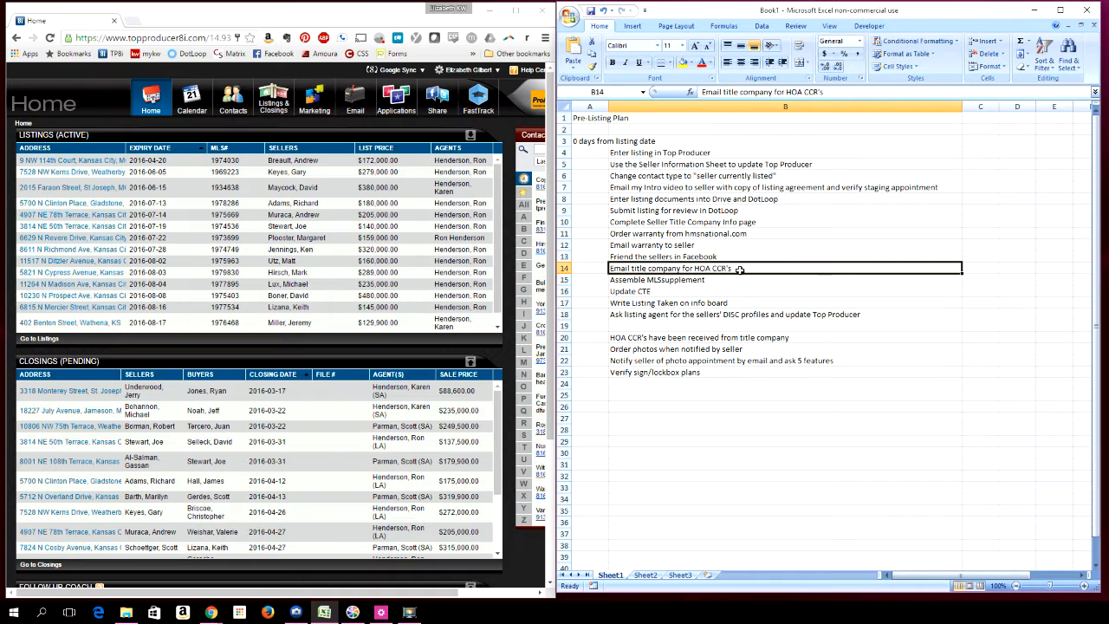
click(617, 340)
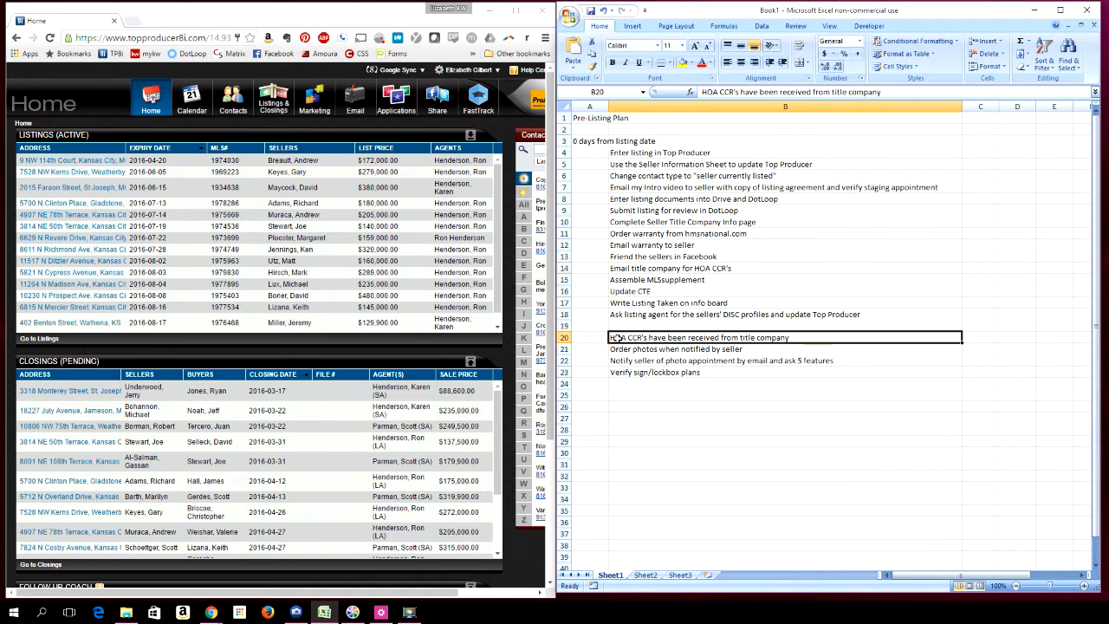
right_click(567, 338)
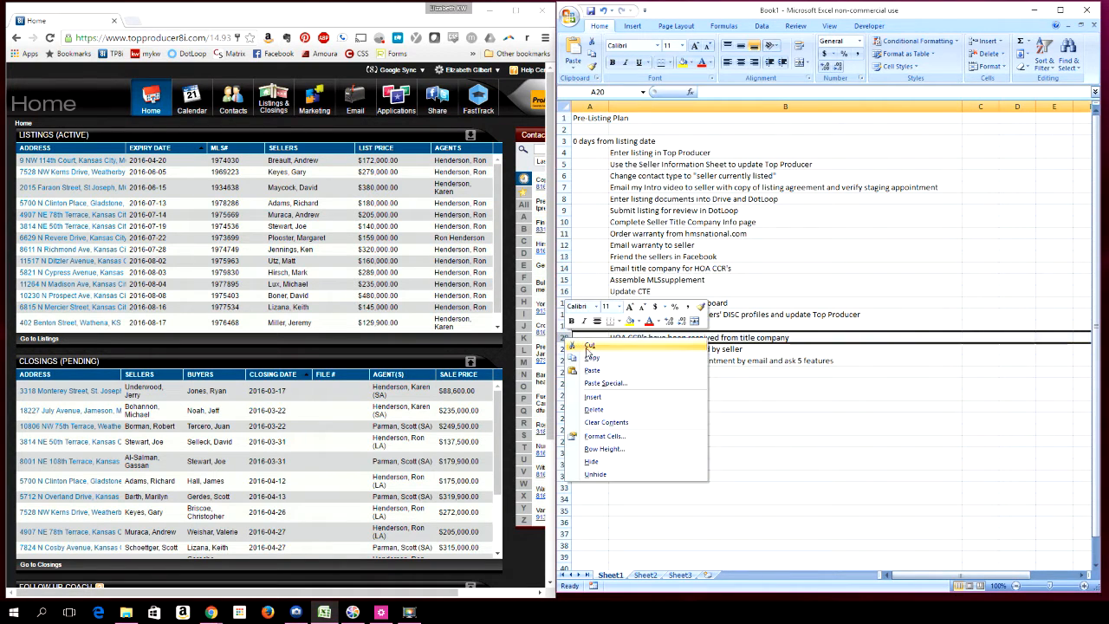
click(592, 346)
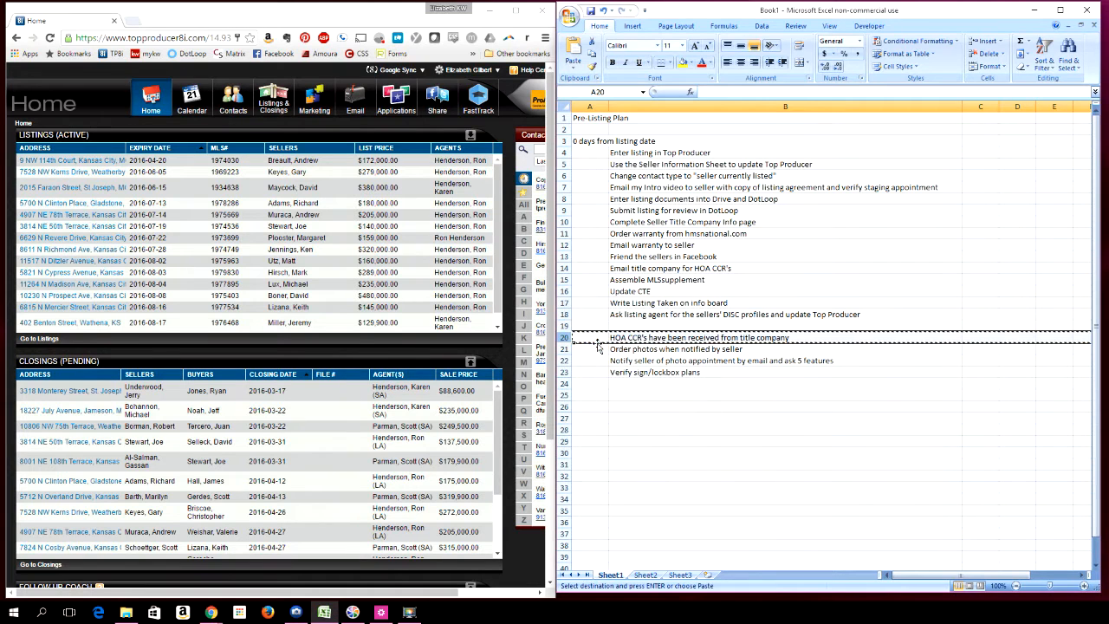
click(563, 280)
right_click(563, 280)
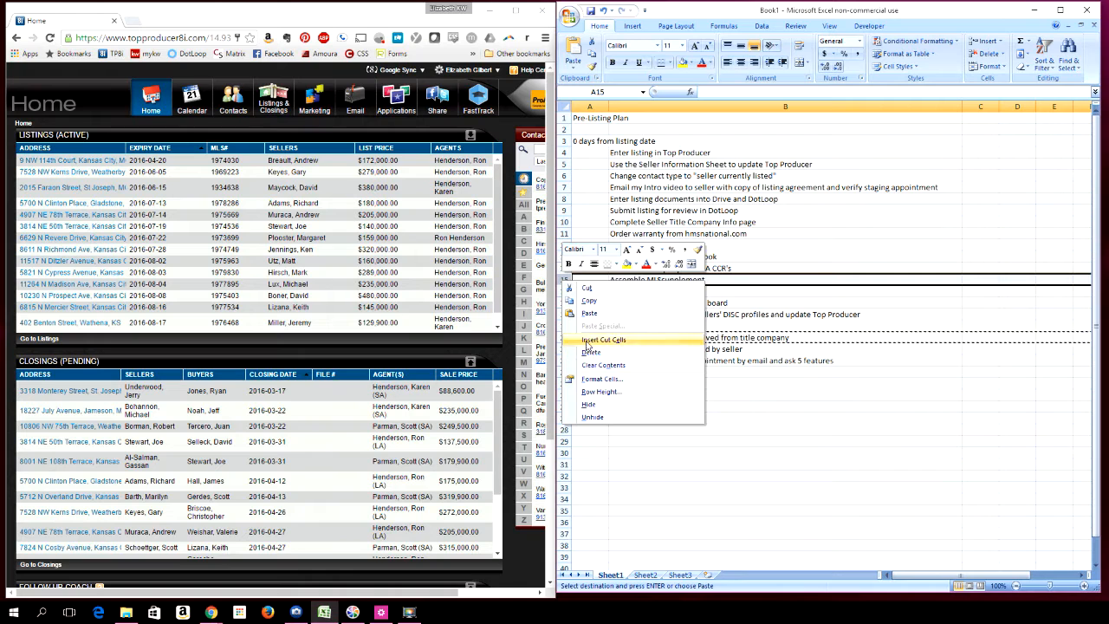
click(587, 340)
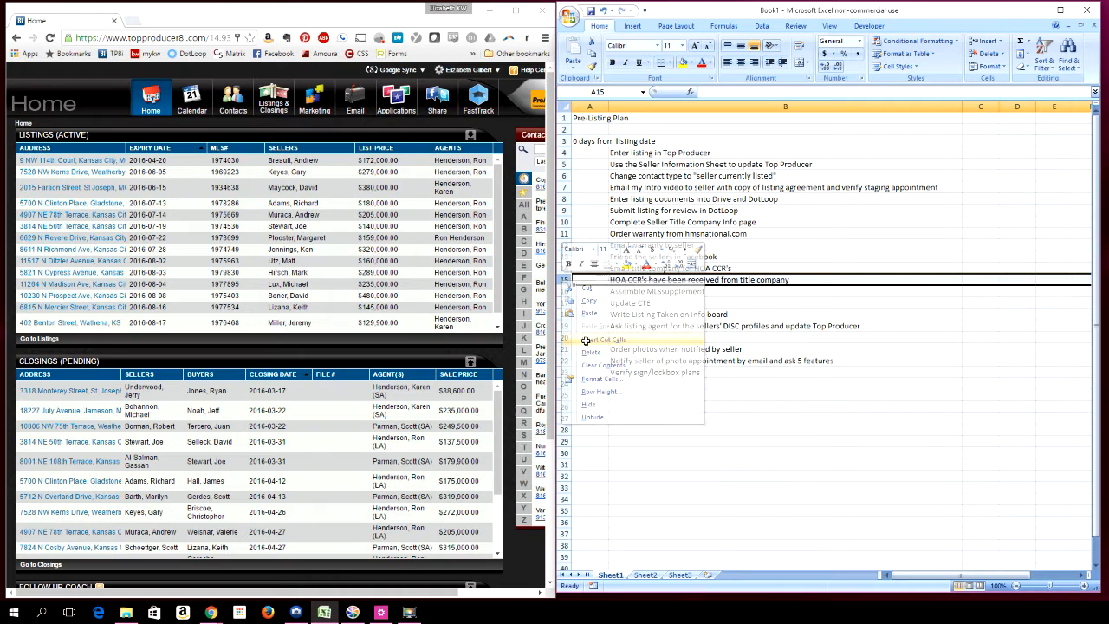
Narrow columns B and C and shift the "HOA CCR's have been received" task one column right into column C
click(643, 268)
click(645, 281)
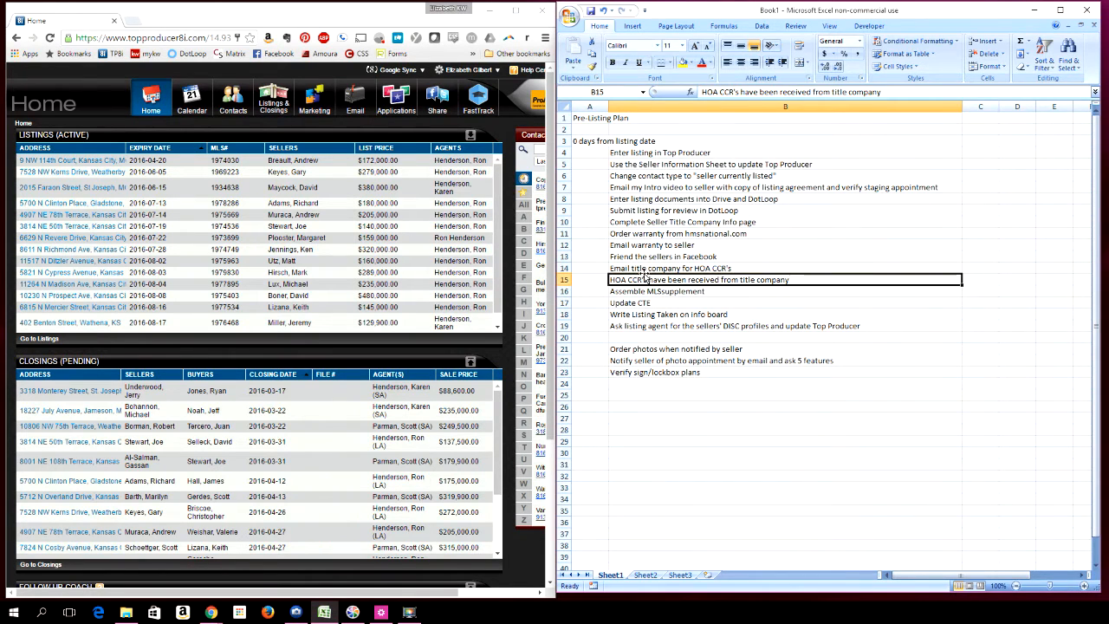
click(745, 267)
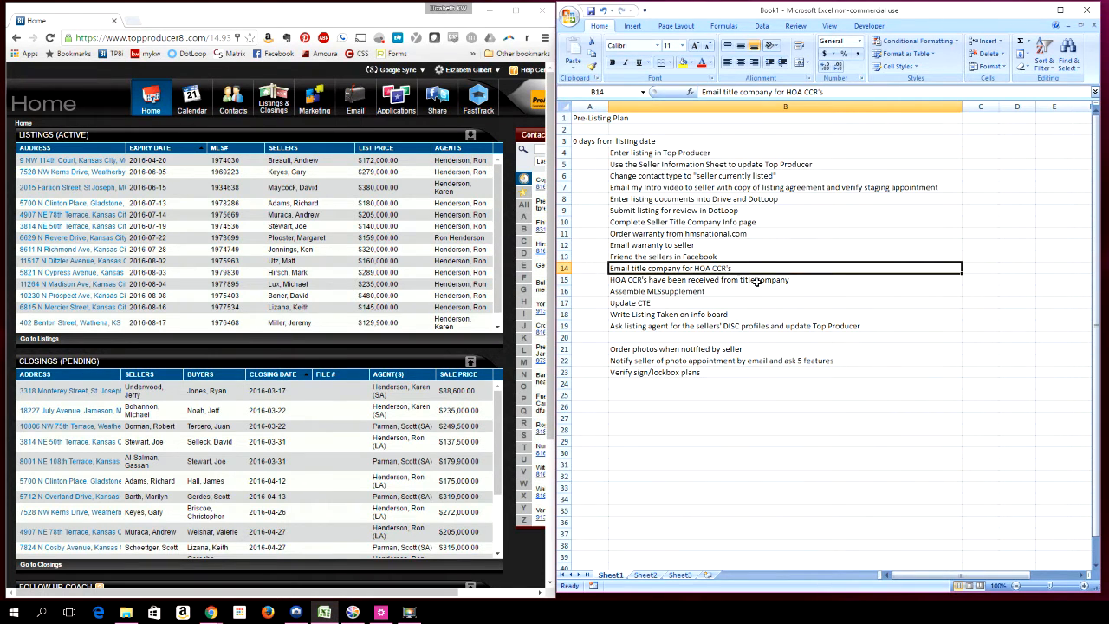
drag(960, 105, 666, 123)
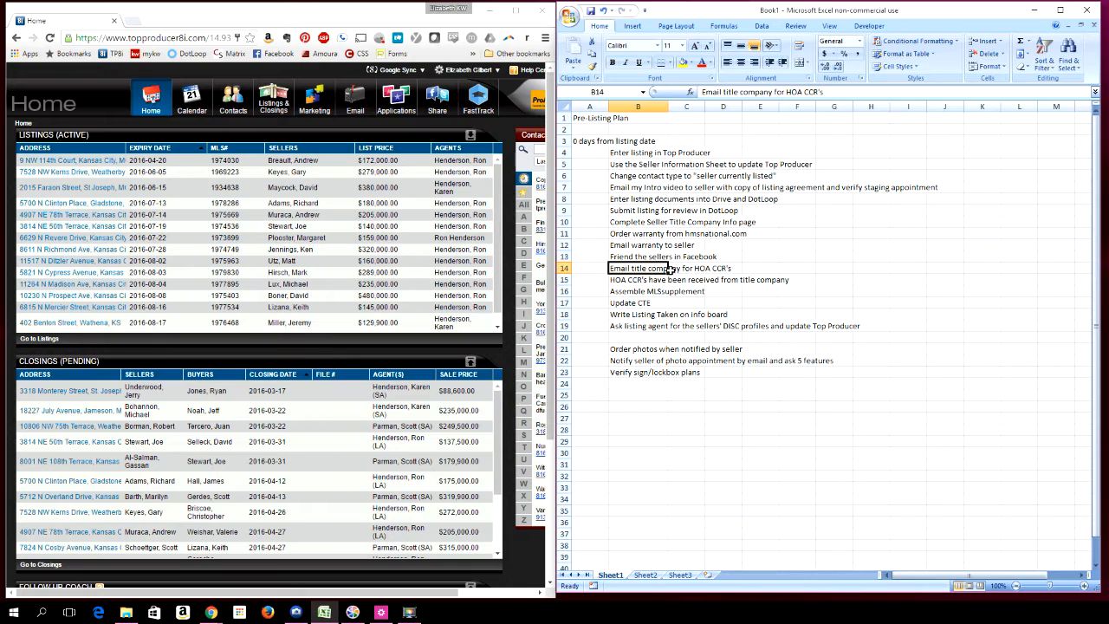
key(ctrl+c)
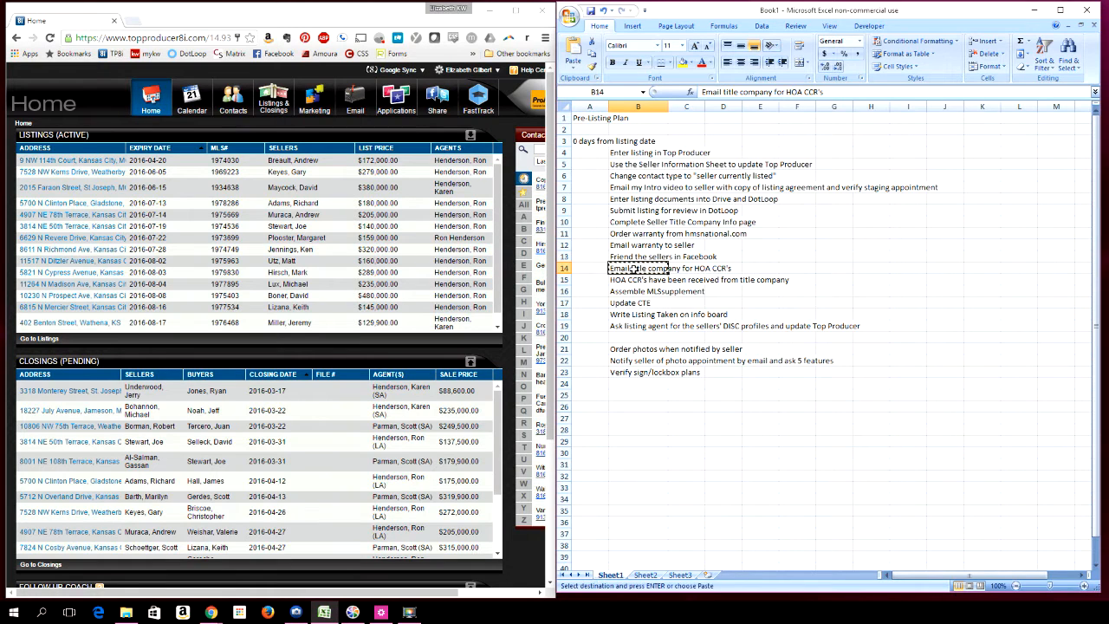
key(Right)
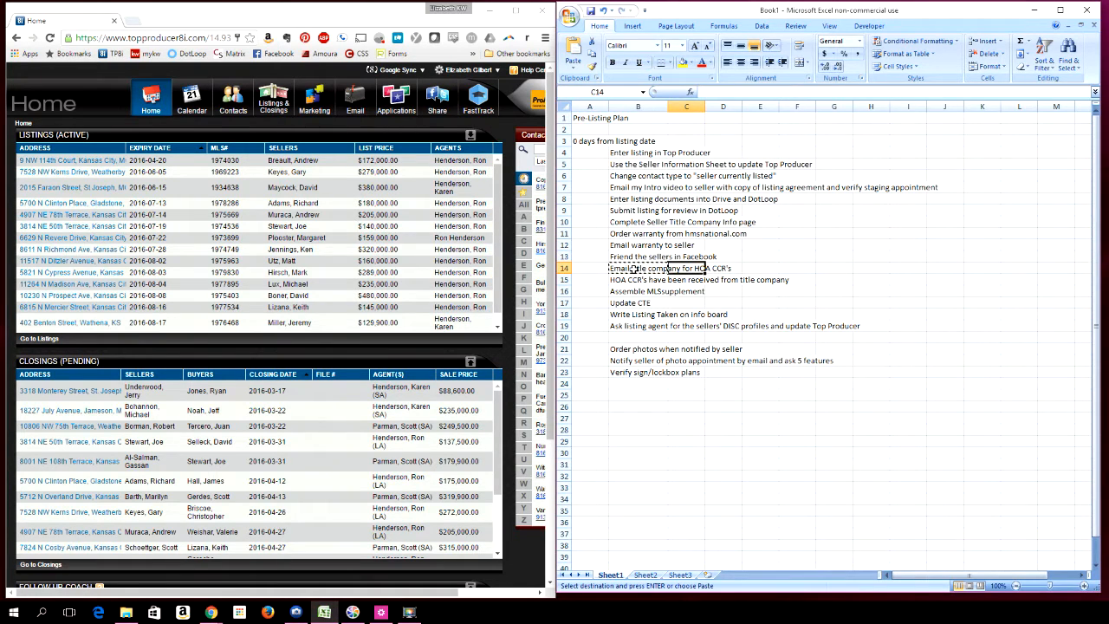
key(ctrl+v)
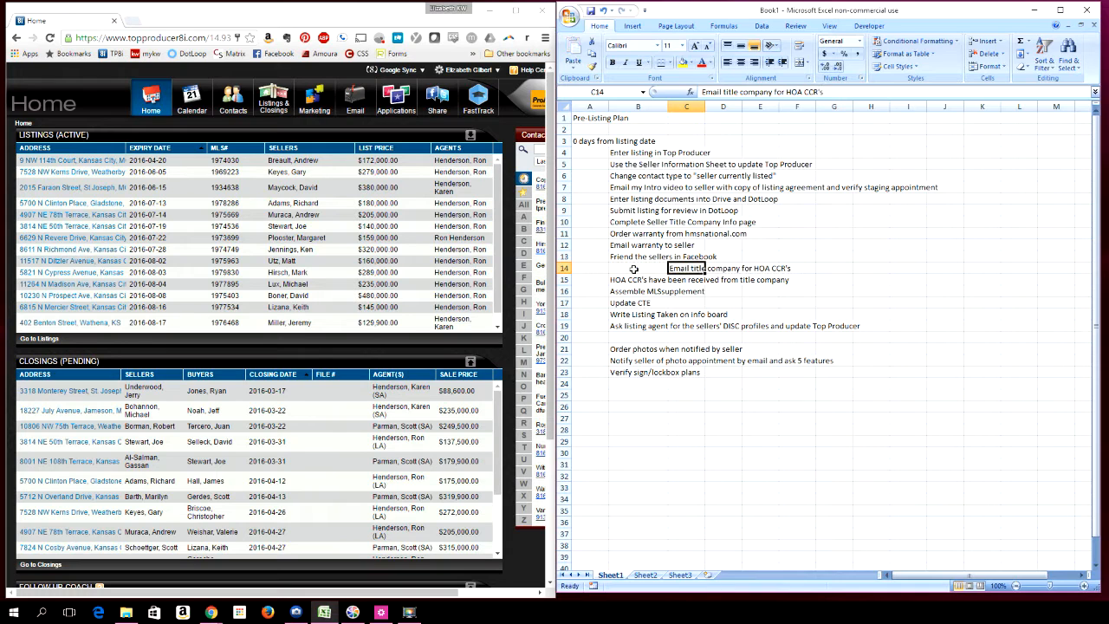
drag(668, 106, 636, 105)
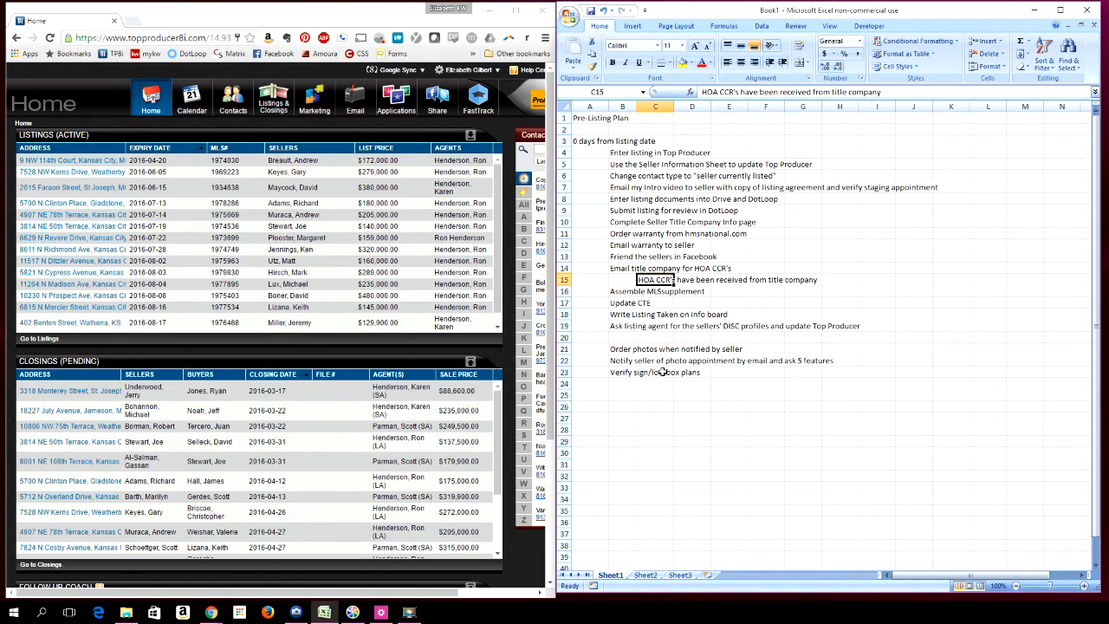
Move the "Notify seller of photo appointment" task one column right into column C
click(616, 348)
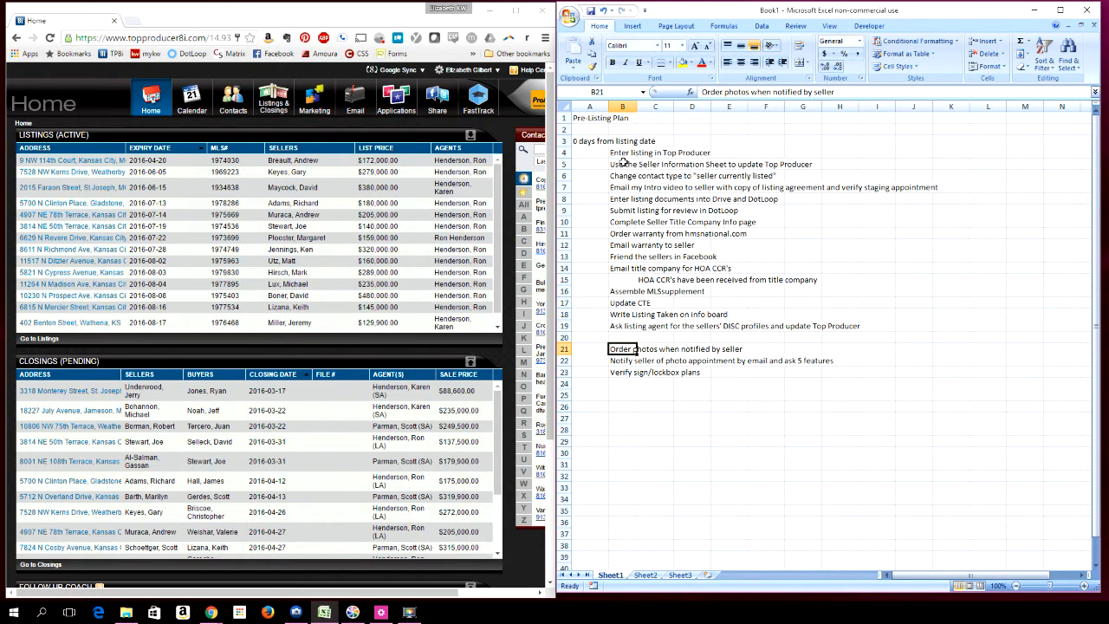
click(620, 363)
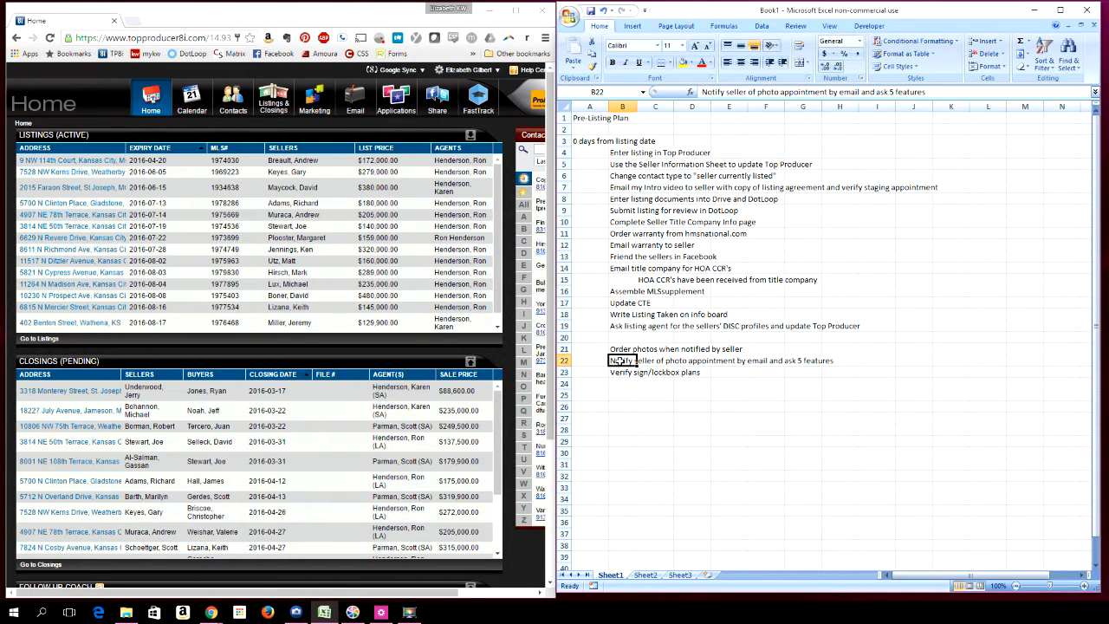
drag(620, 360, 655, 361)
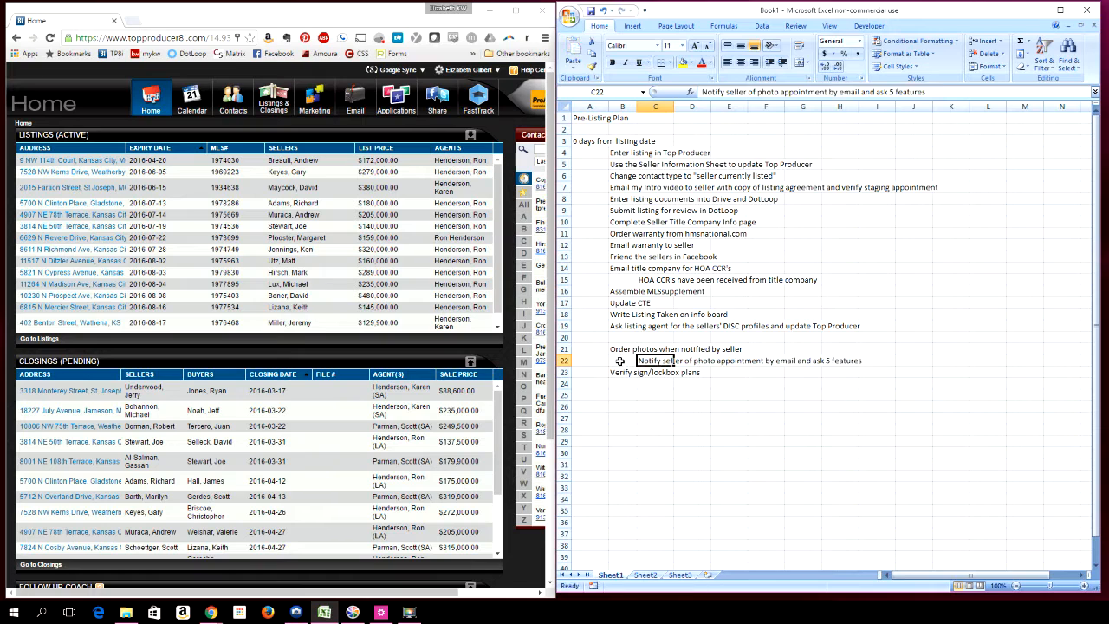
Move the "Verify sign/lockbox plans" task one column right into column C
click(620, 373)
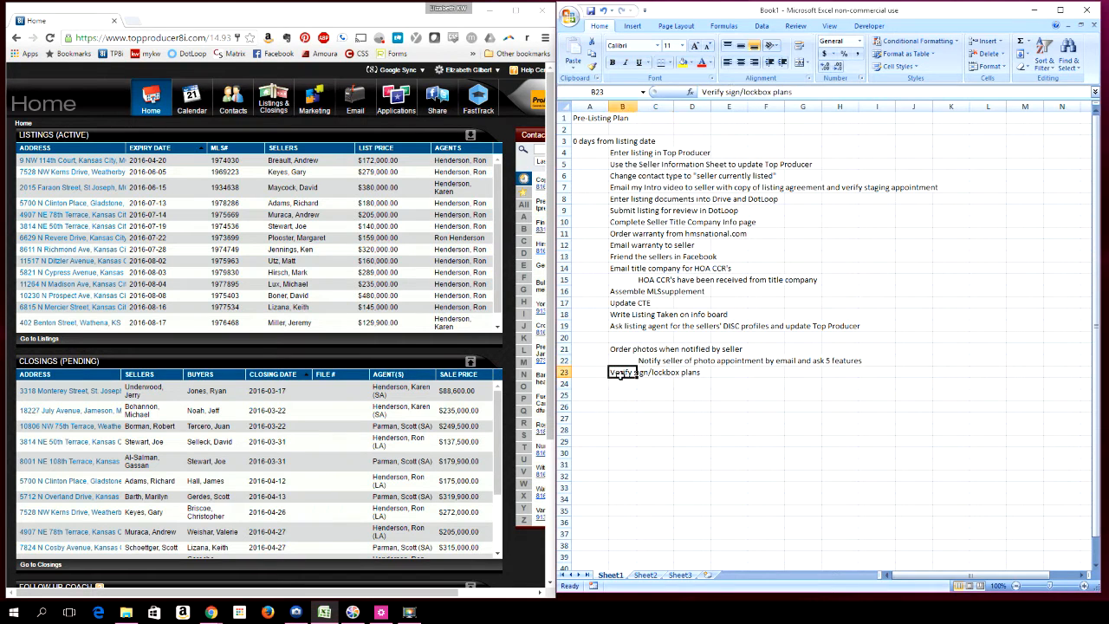
key(ctrl+x)
key(Right)
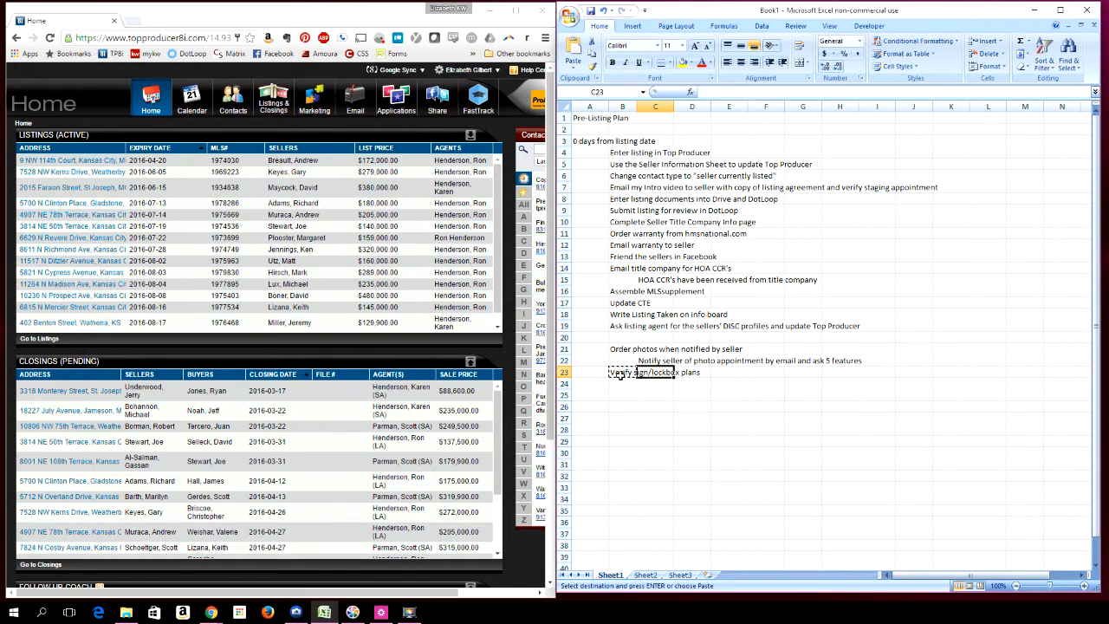
key(ctrl+v)
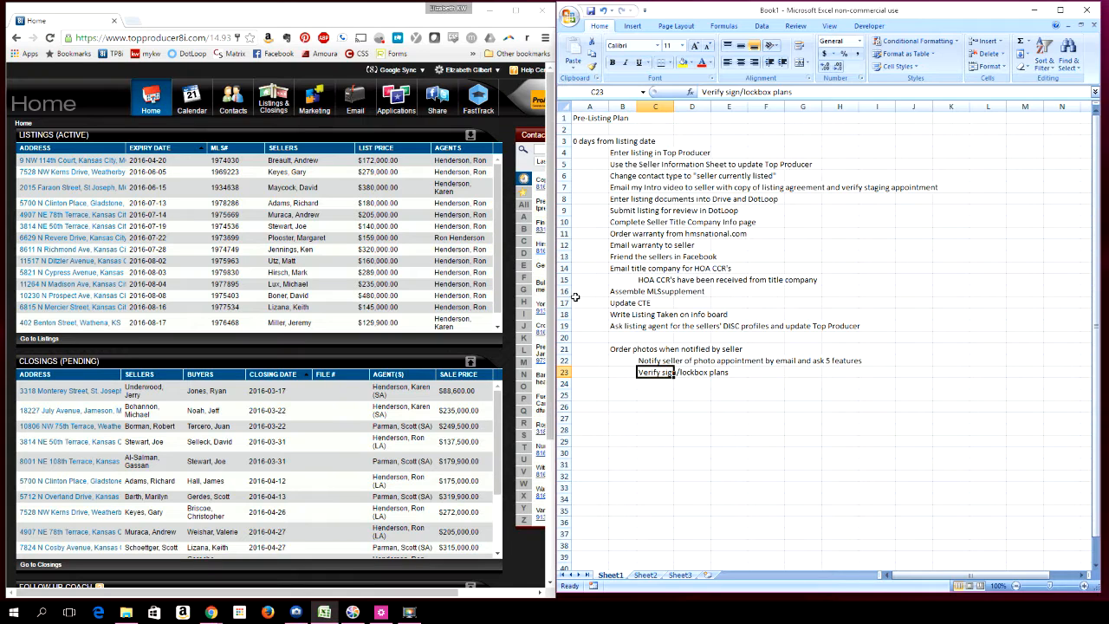
click(590, 344)
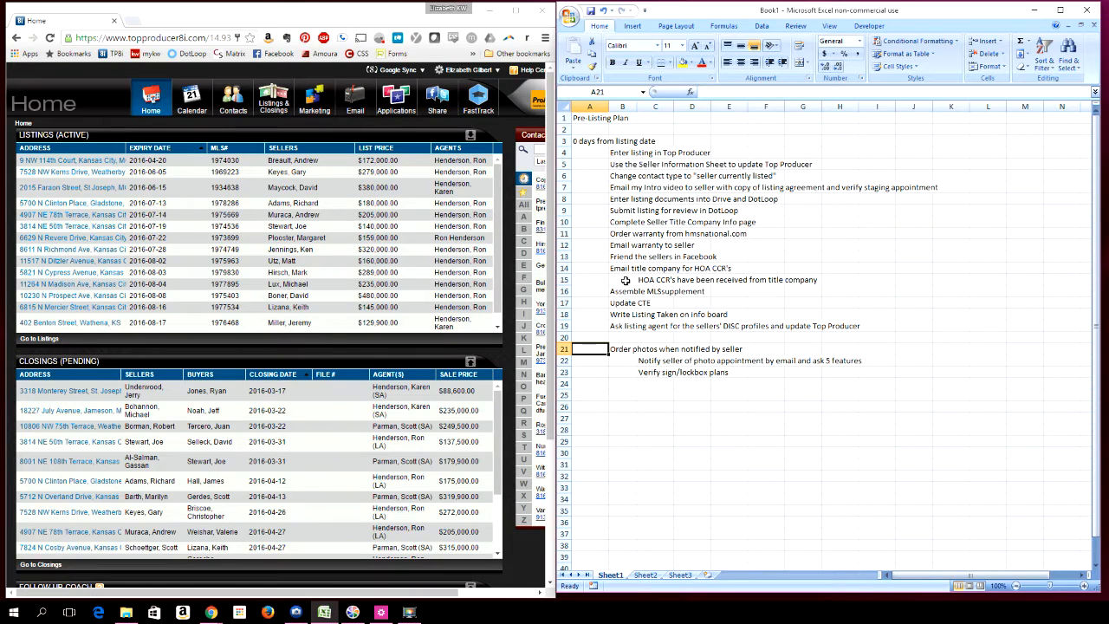
Prefix the "Enter listing in Top Producer" task with the number 001
click(621, 154)
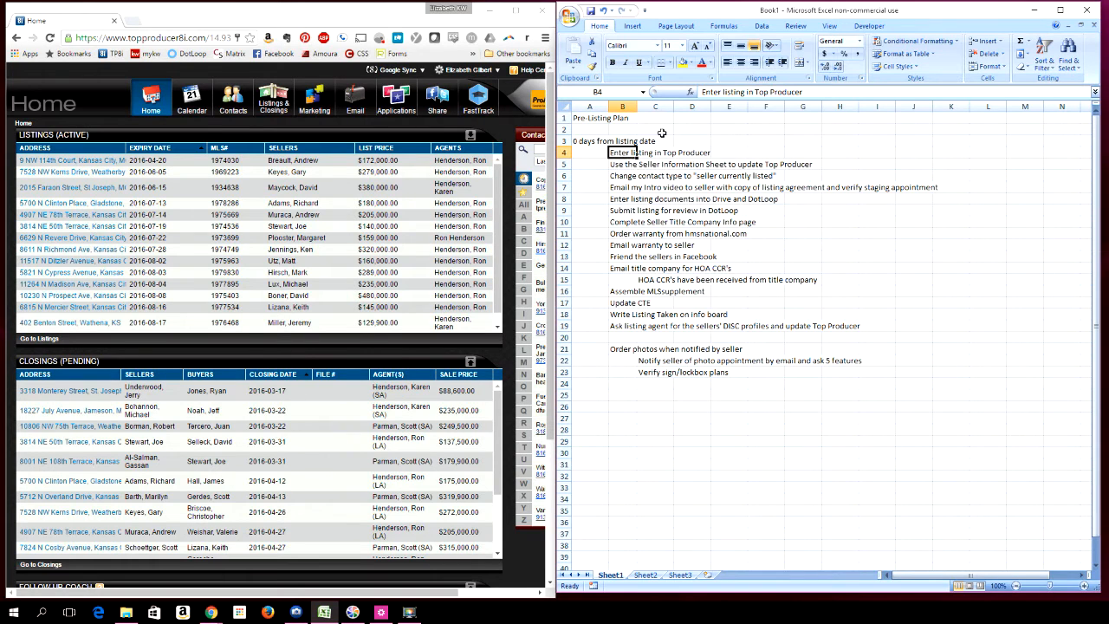
click(703, 93)
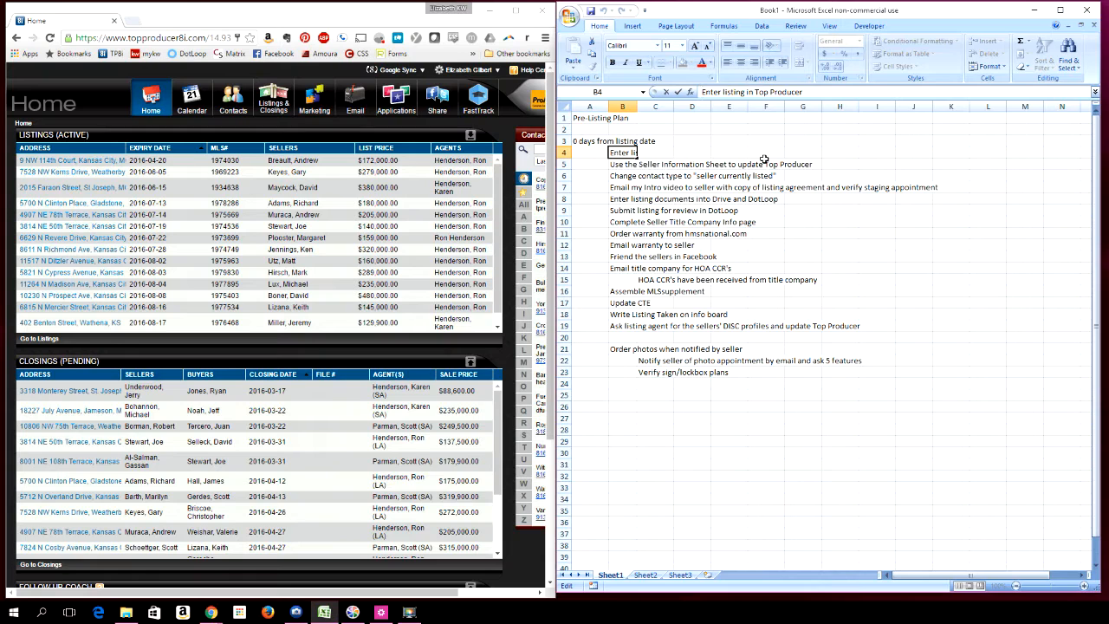
text(001)
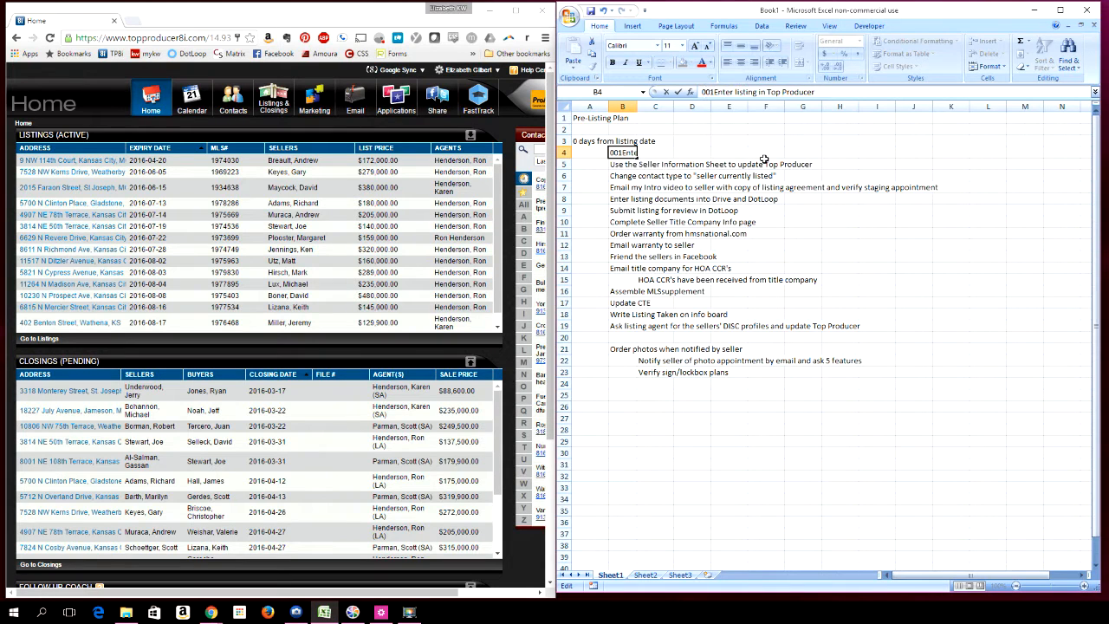
click(615, 163)
Prefix the next three tasks with the numbers 002, 003 and 004 respectively
click(702, 92)
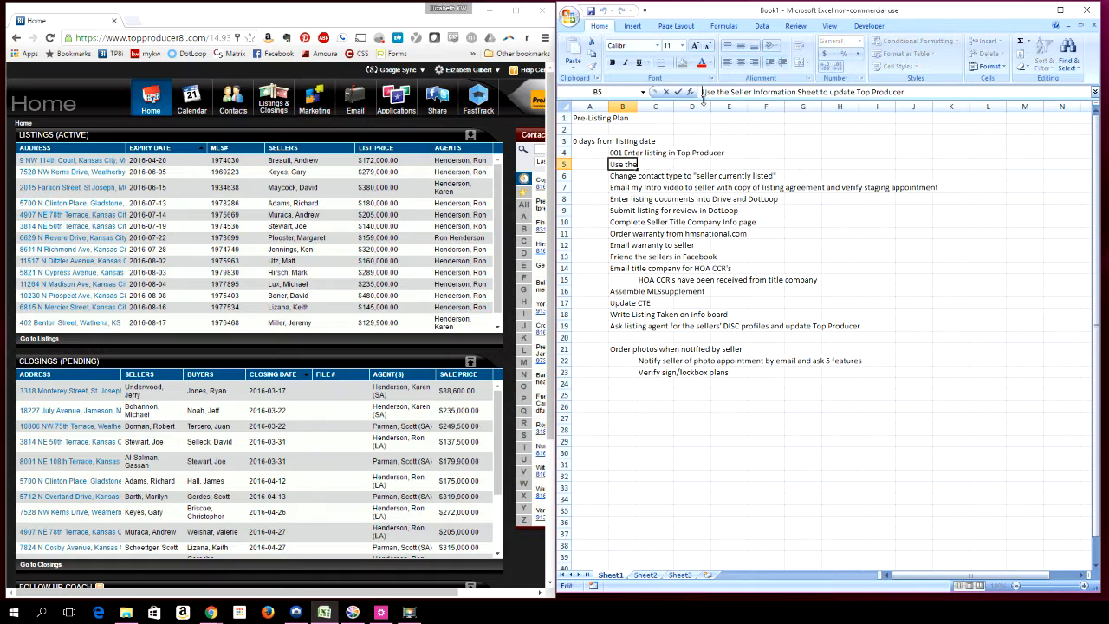
text(002)
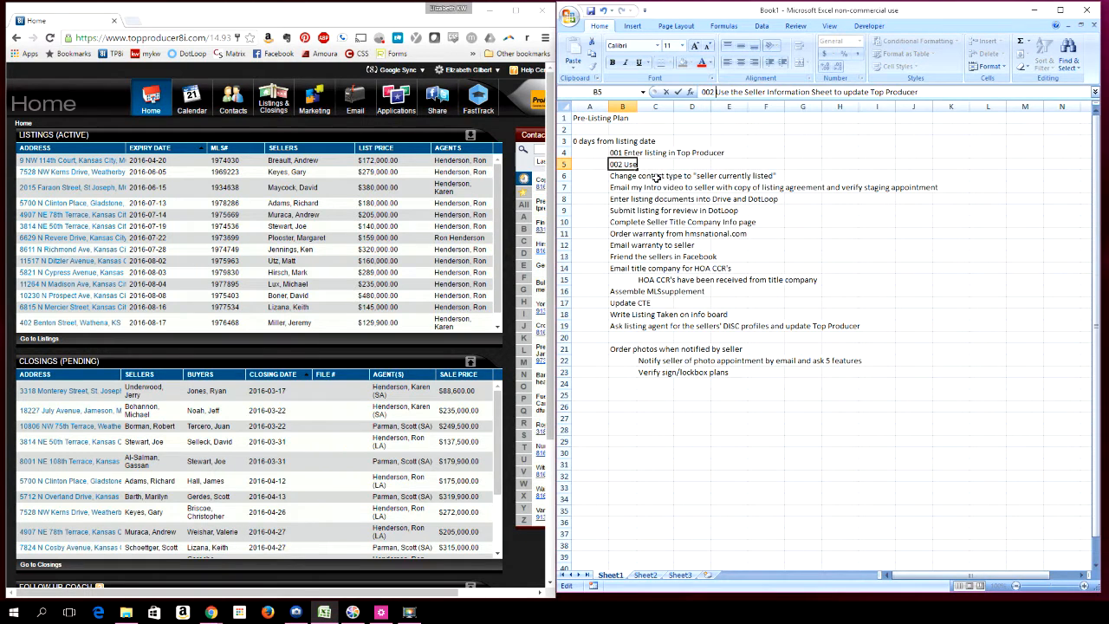
click(625, 178)
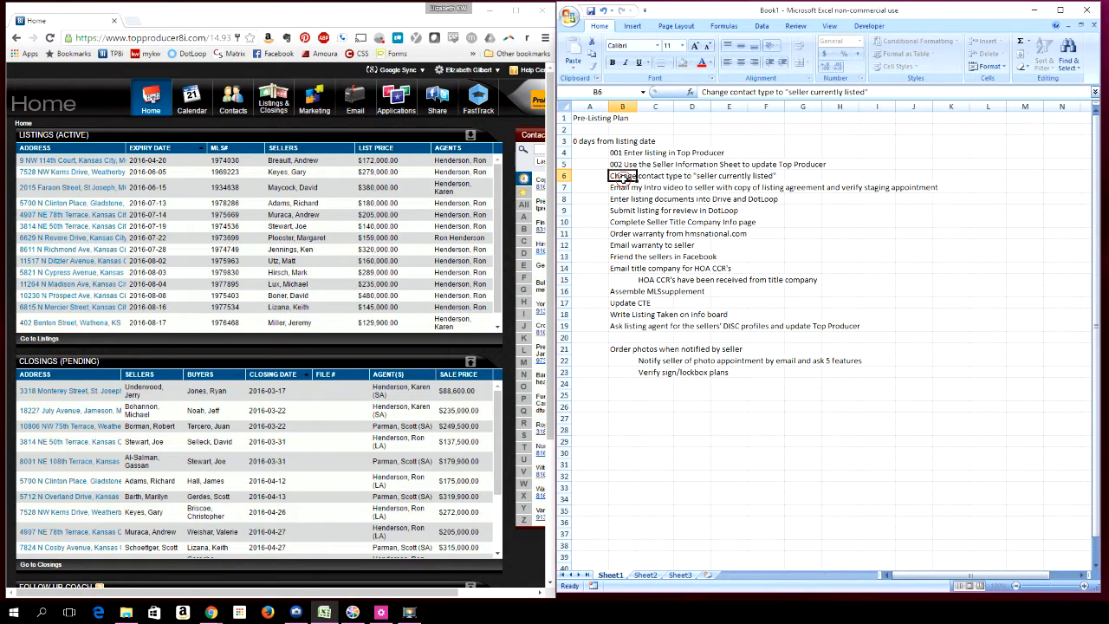
click(701, 92)
text(003)
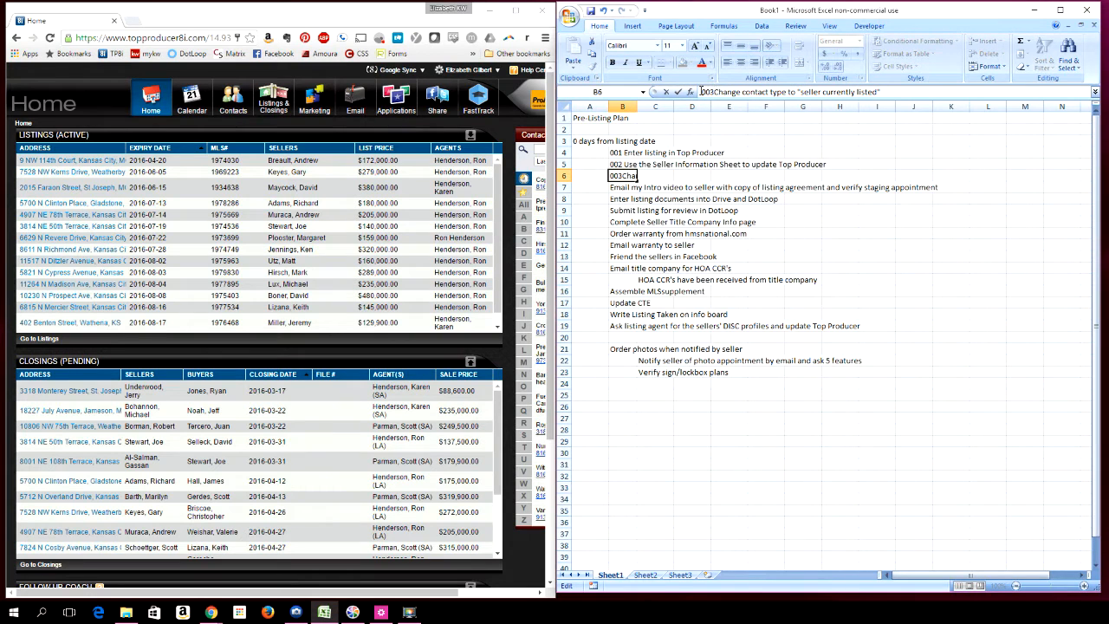
key(Return)
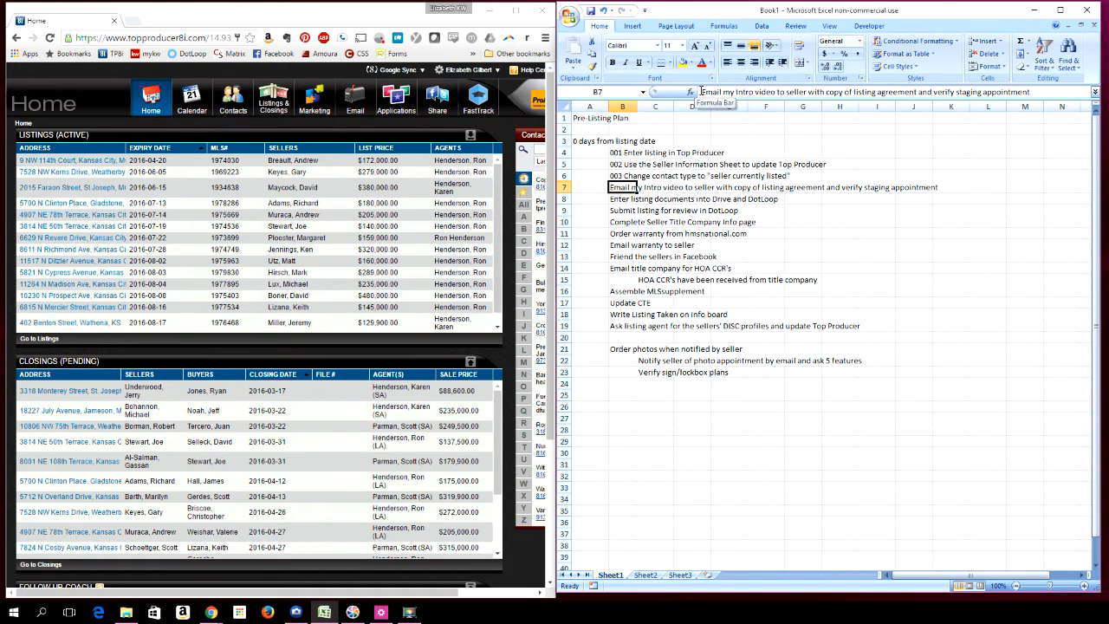
click(700, 92)
text(004)
key(Return)
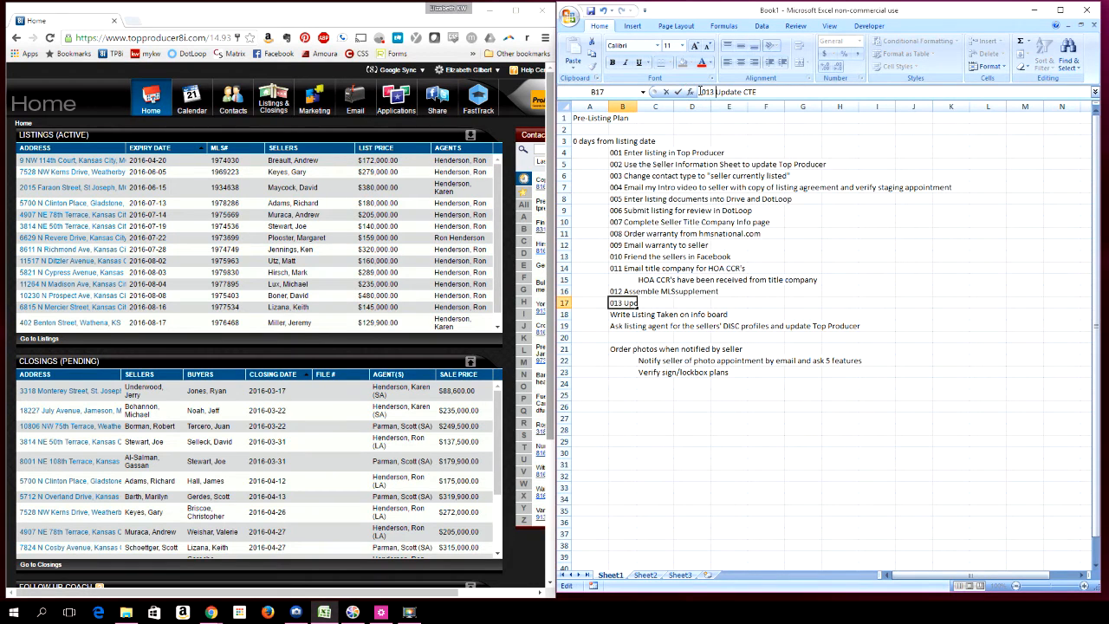
Prefix the "Write Listing Taken on info board" and "Ask listing agent…" tasks with the numbers 014 and 015
key(Return)
click(700, 92)
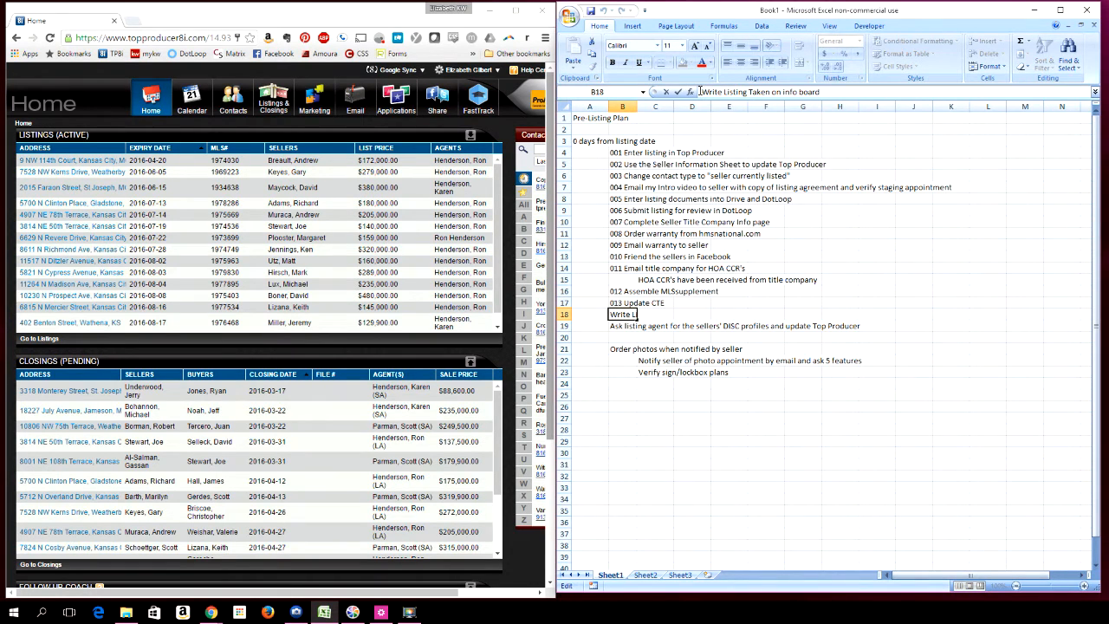
text(014)
key(Return)
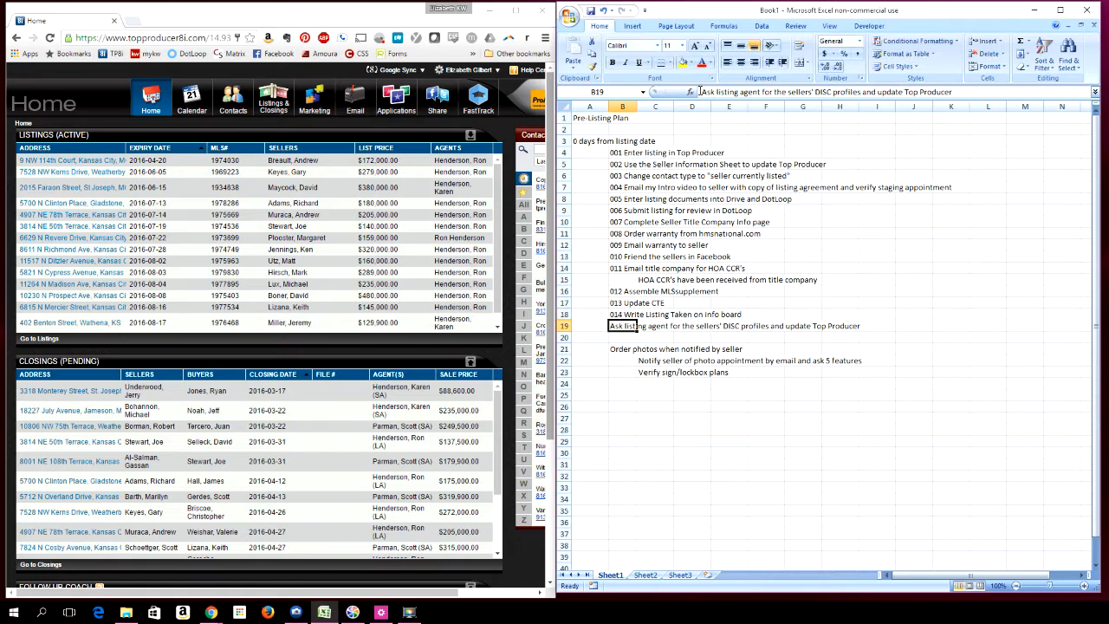
click(700, 91)
text(015)
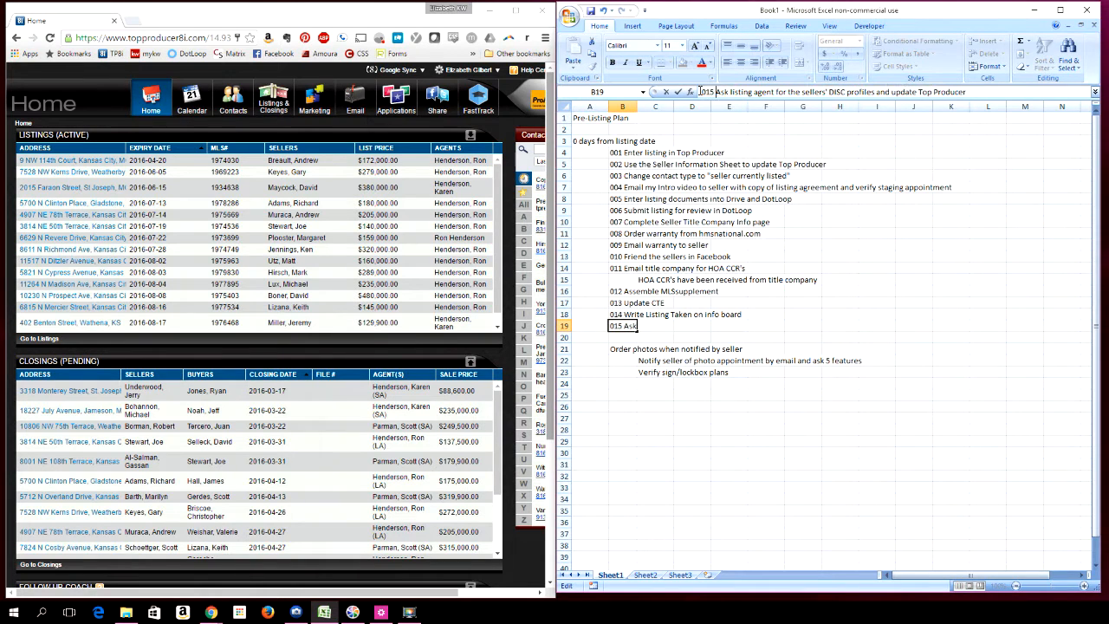
key(Return)
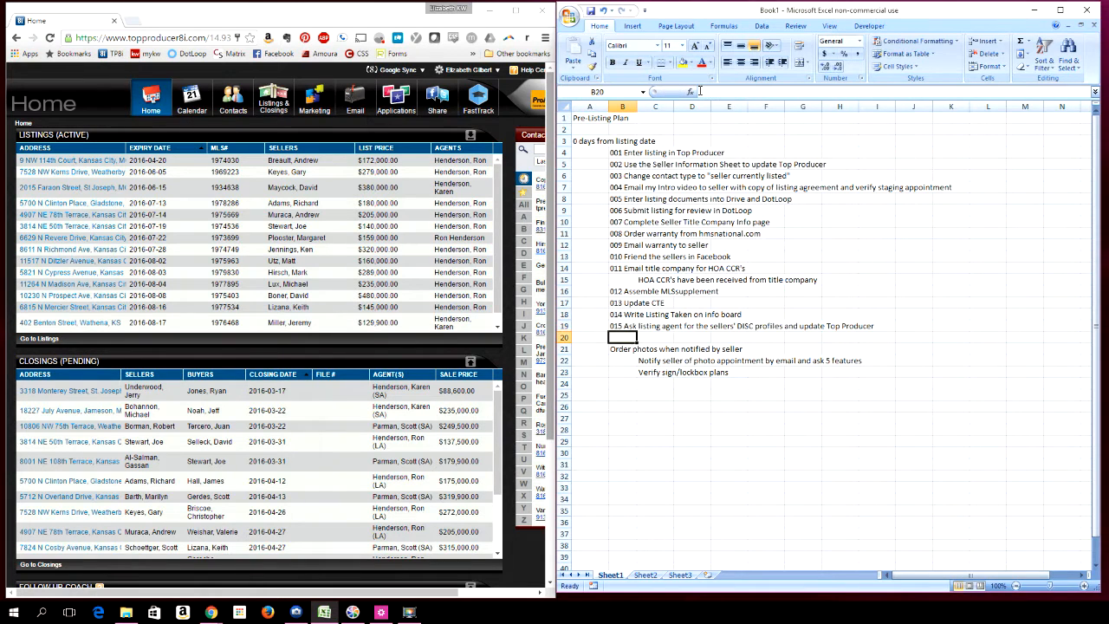
Prefix the "Order photos when notified by seller" task with the number 016
click(621, 348)
click(702, 92)
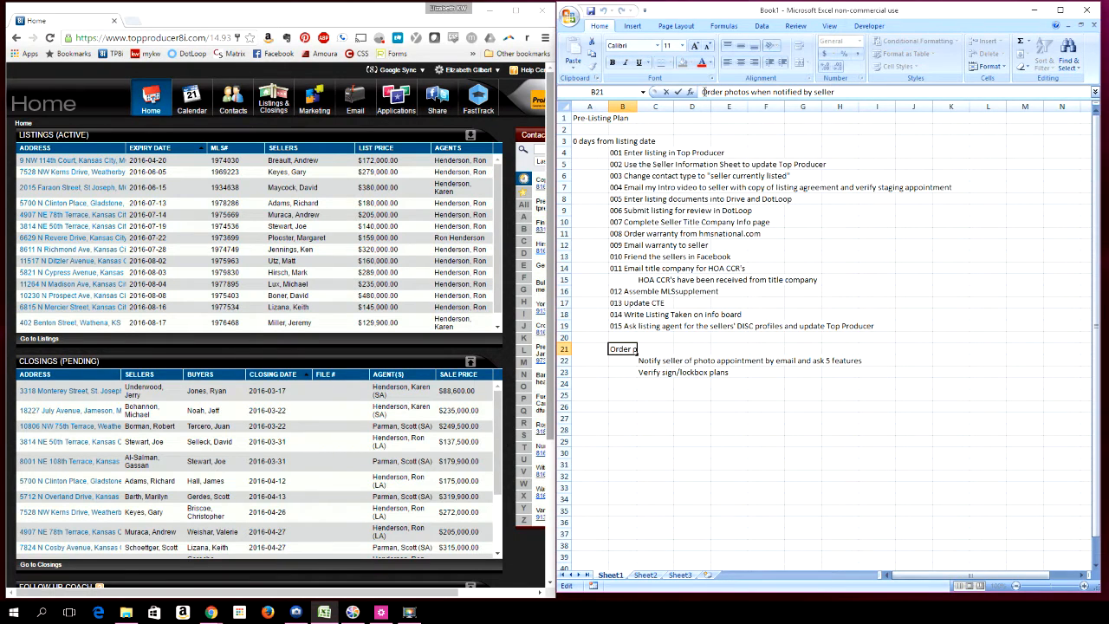
text(0)
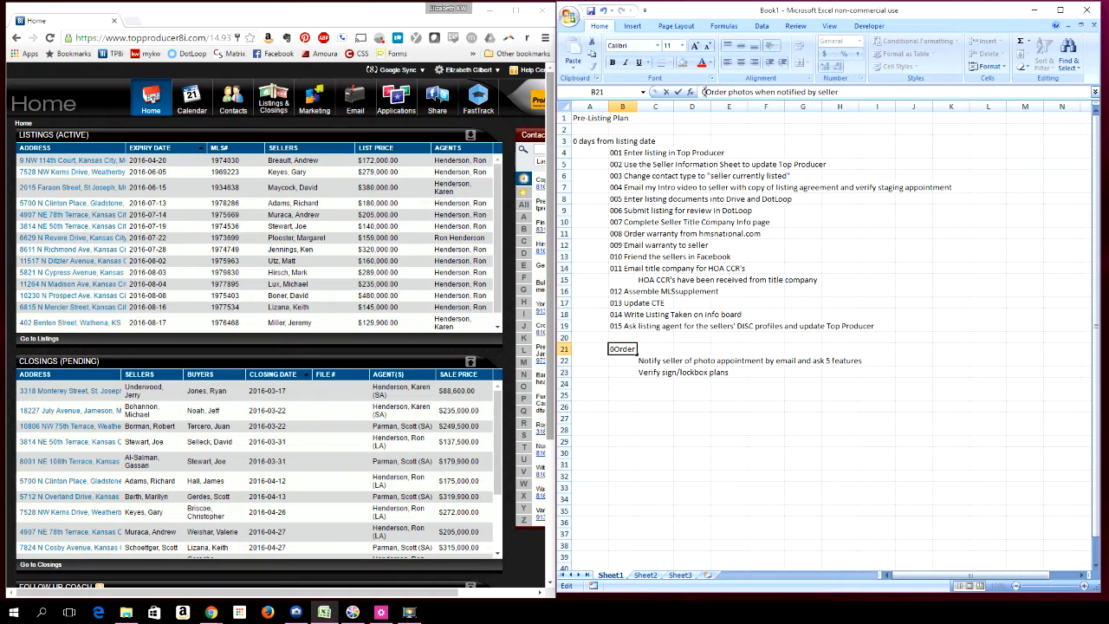
text(16)
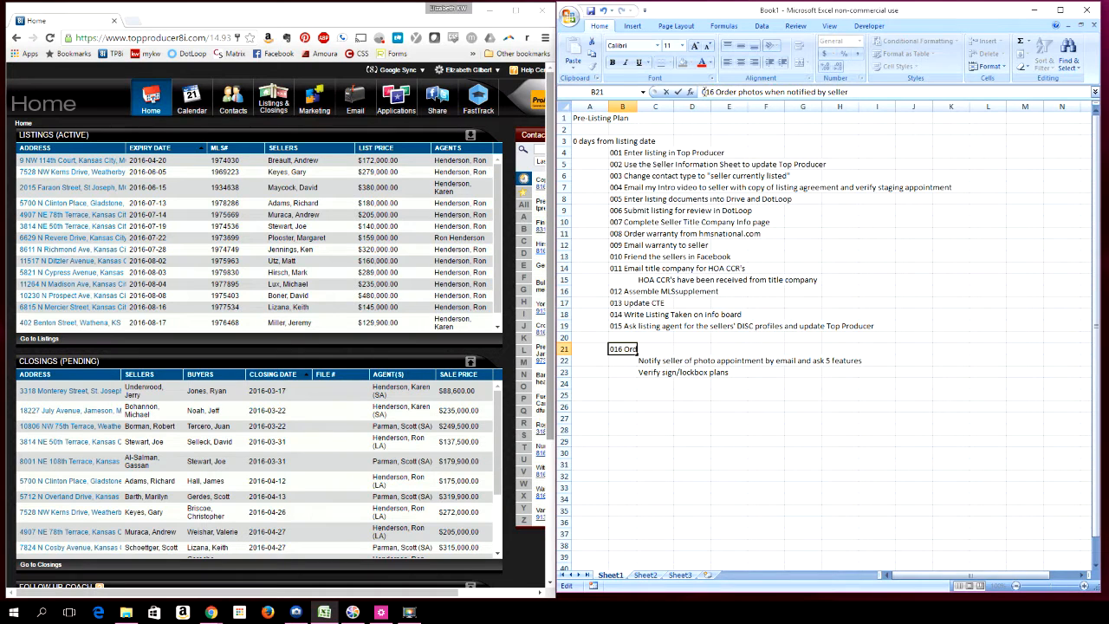
key(Return)
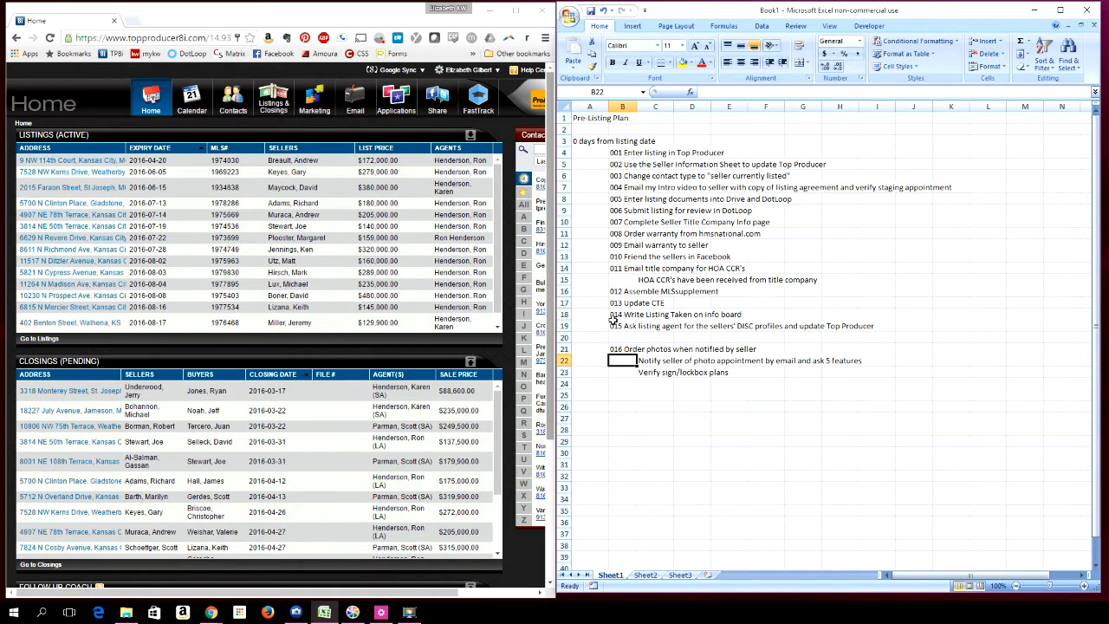
Open the Plans Manager in Top Producer and start creating a new personal plan
click(649, 363)
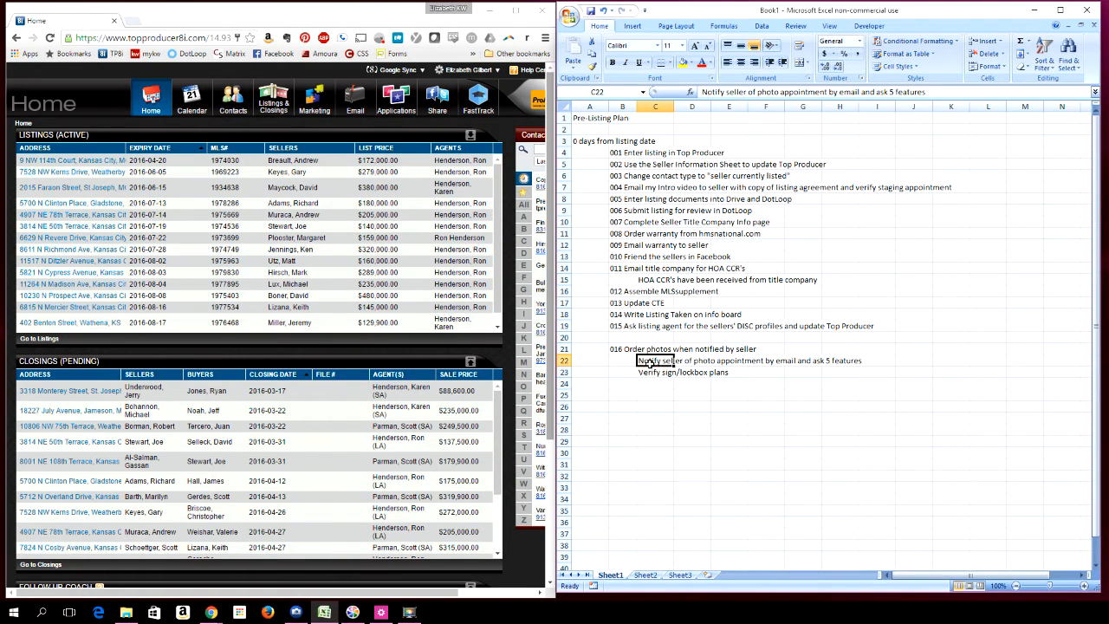
click(648, 279)
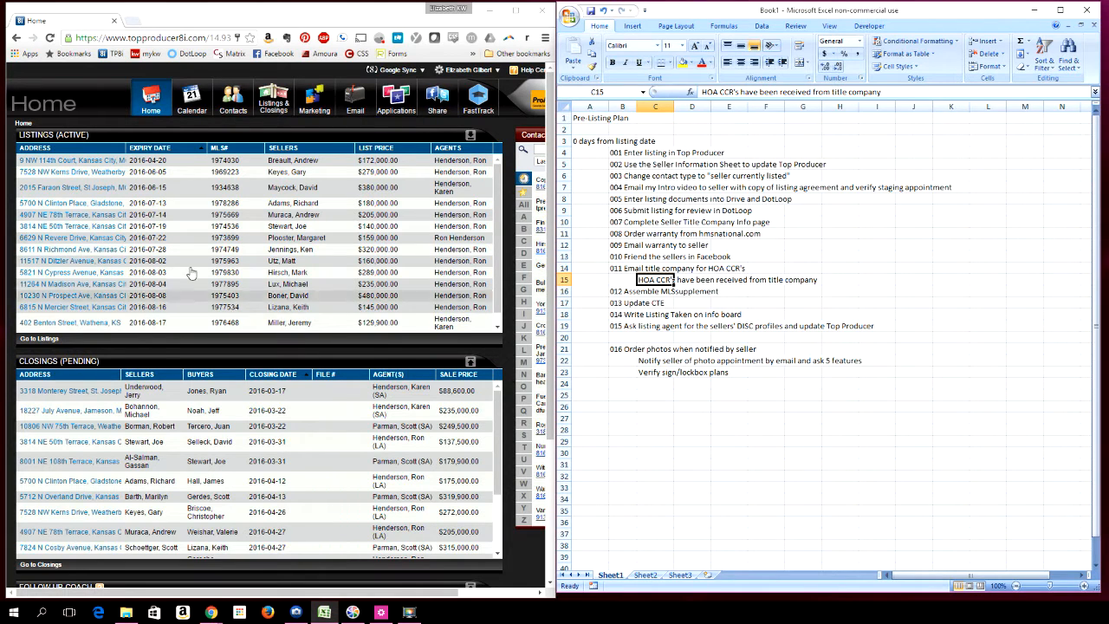
mouse_move(234, 108)
mouse_move(191, 116)
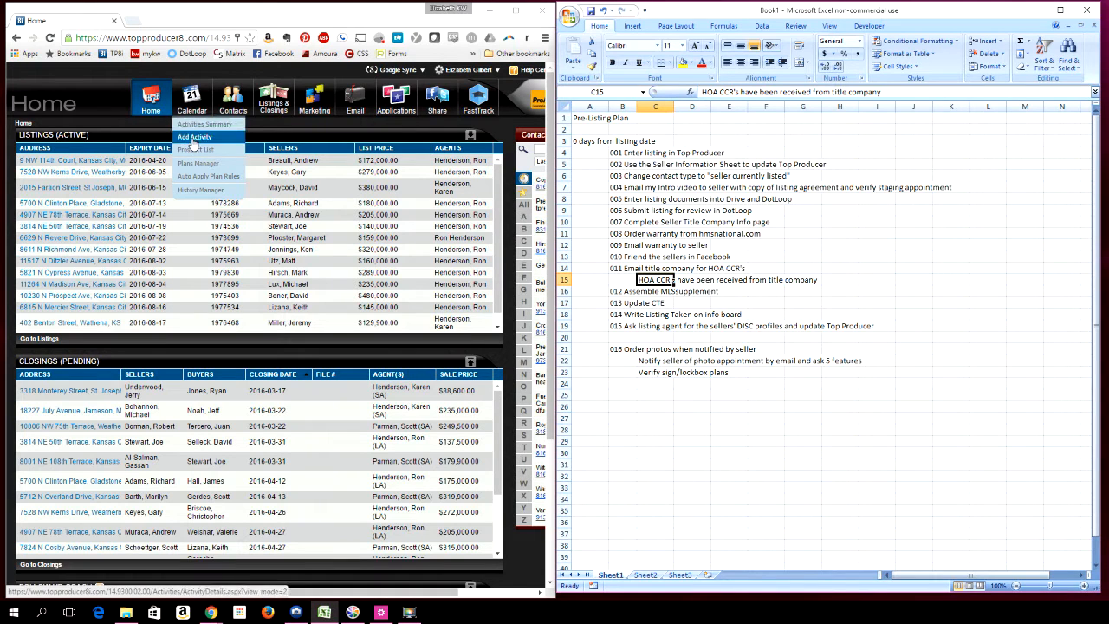
click(196, 164)
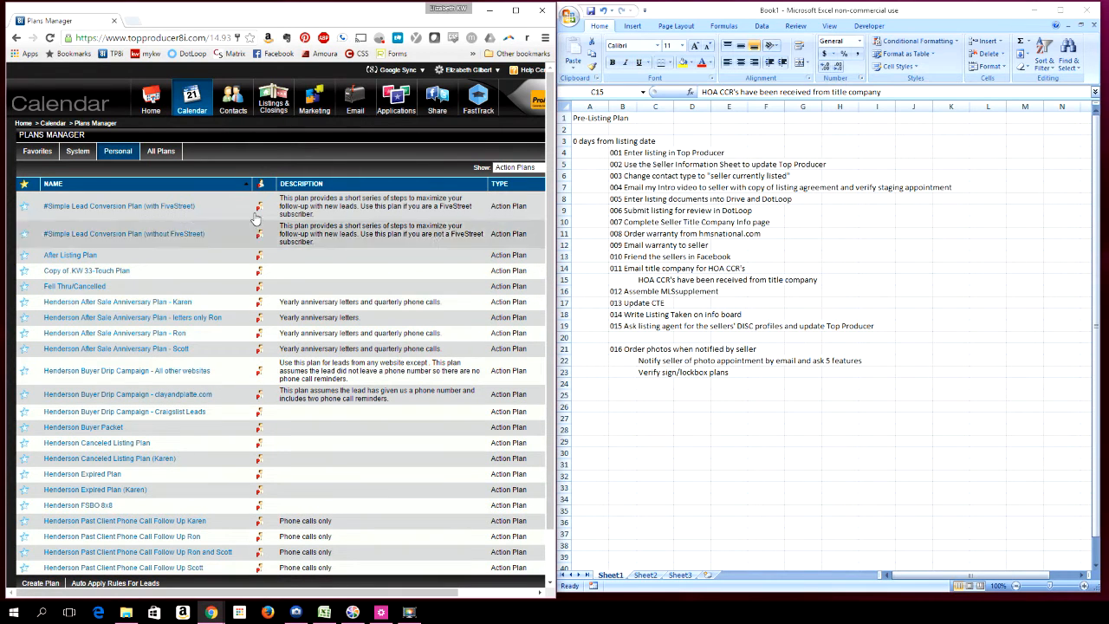
scroll(78, 485, down, 1)
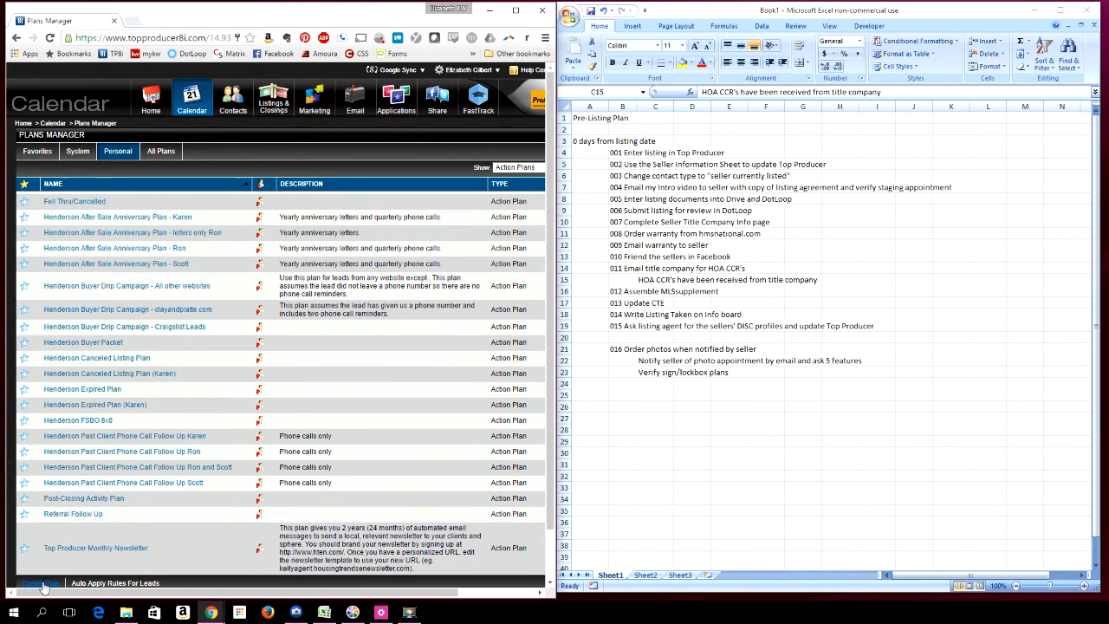
click(36, 584)
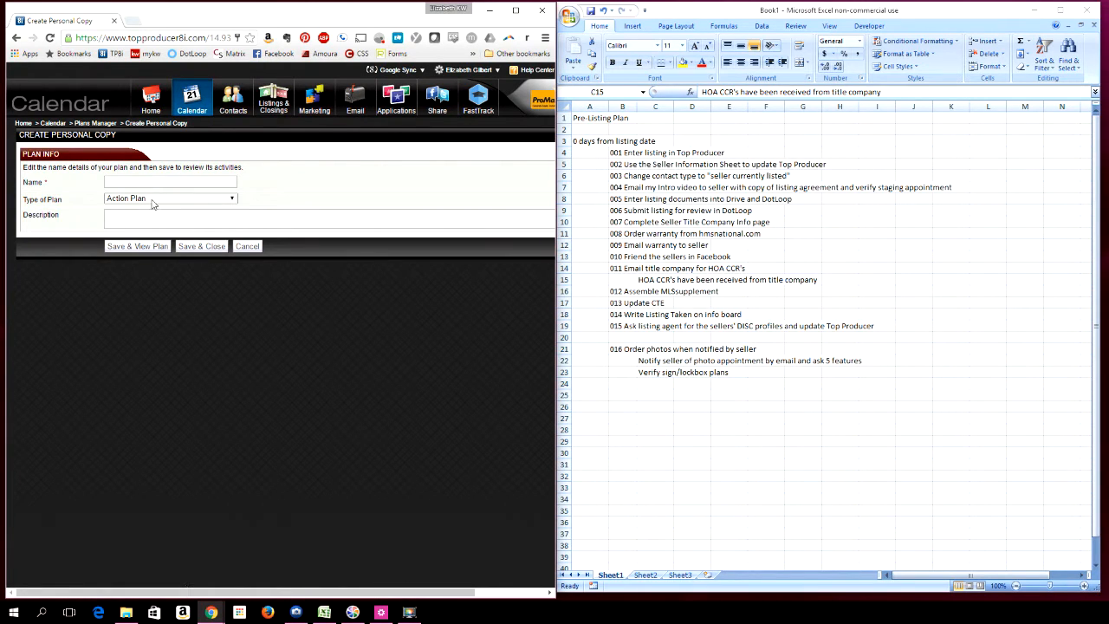
Create a Listing Plan named "Pre-Listing Plan (test)" and save it to view the plan
click(152, 202)
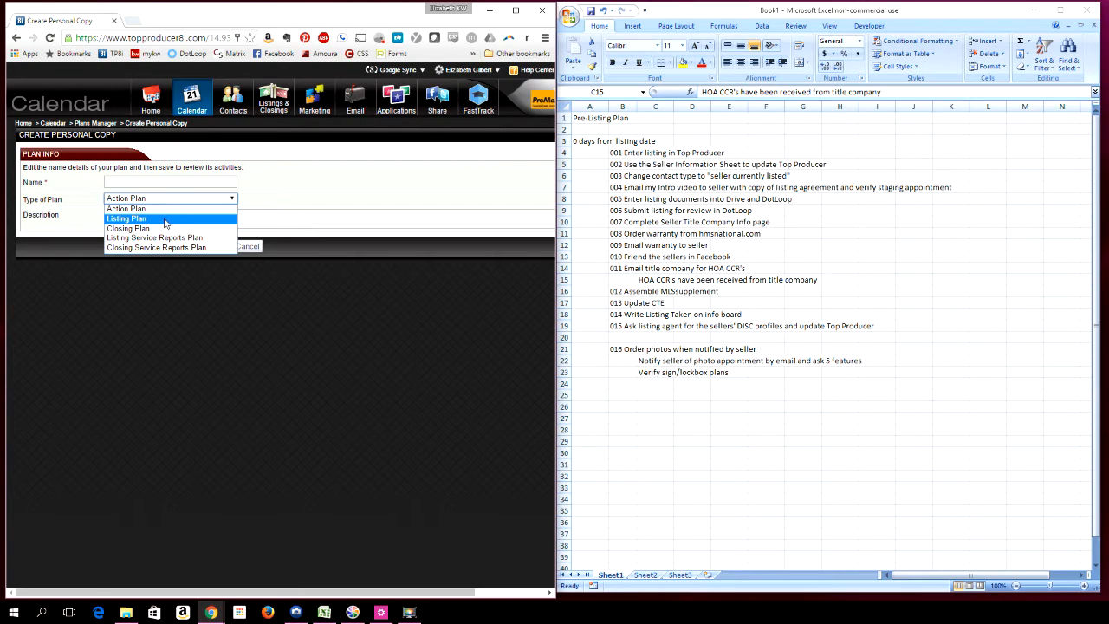
click(166, 224)
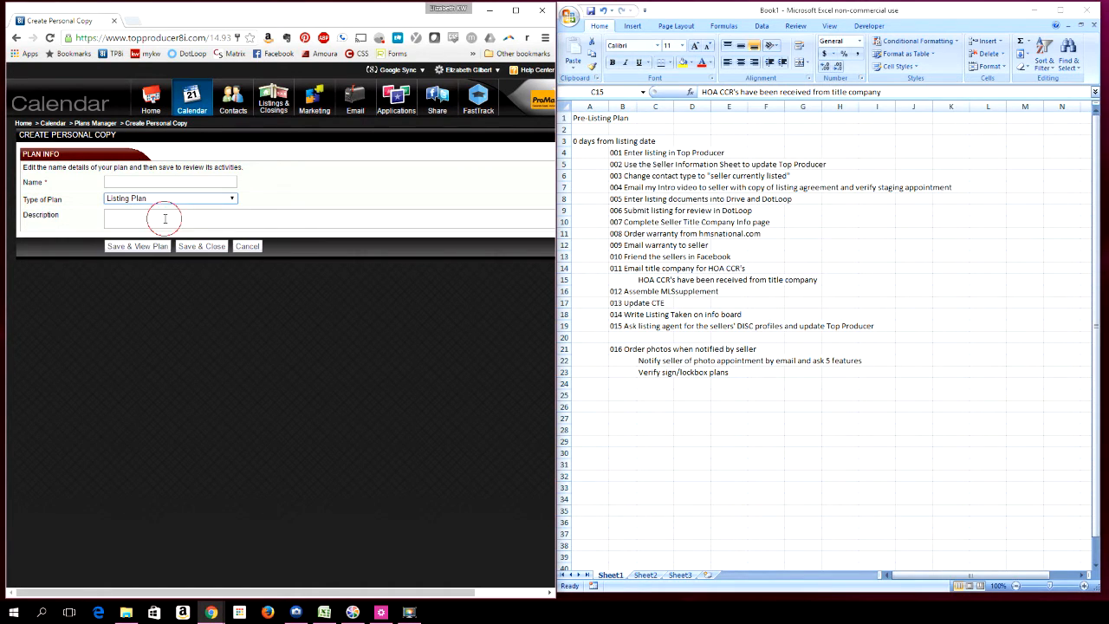
click(136, 179)
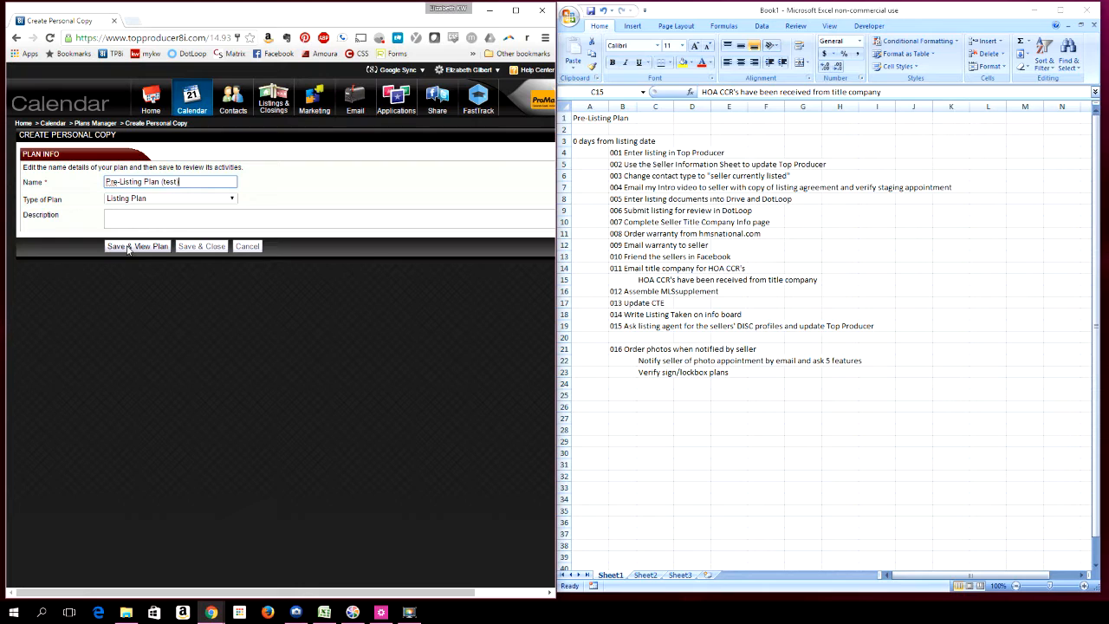
click(128, 246)
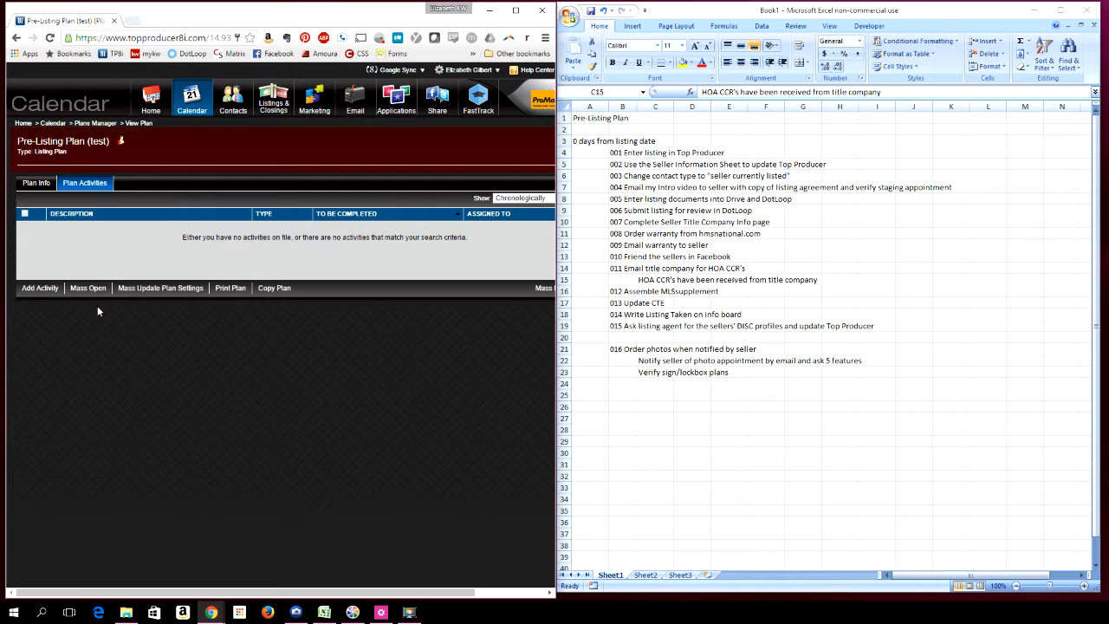
Add an activity to the plan and paste the "001 Enter listing in Top Producer" task from the spreadsheet as its description
click(38, 290)
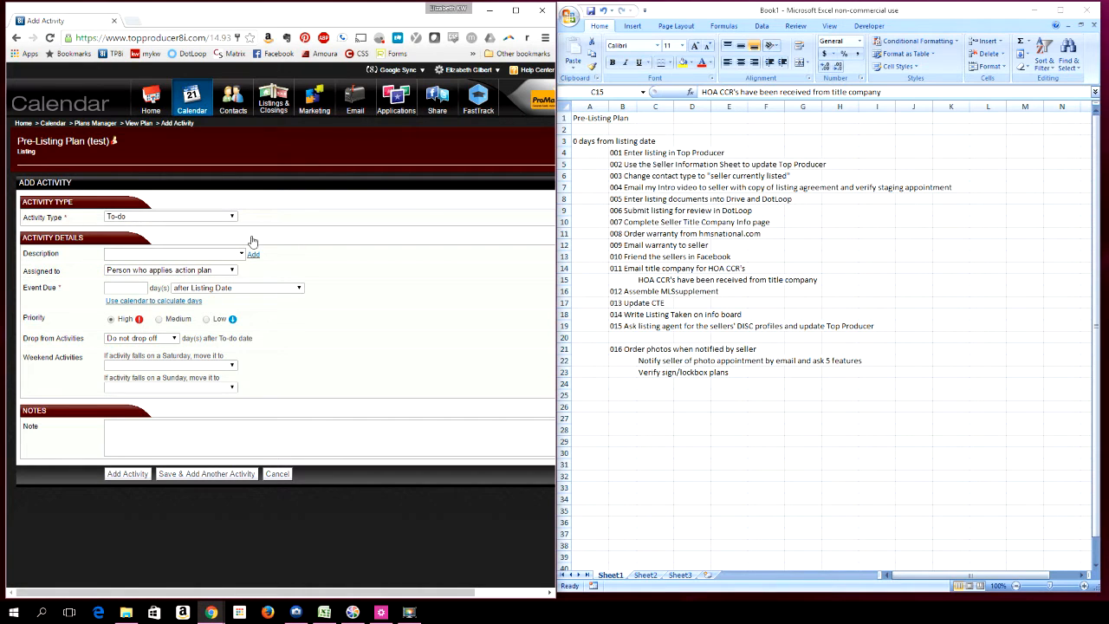
click(628, 154)
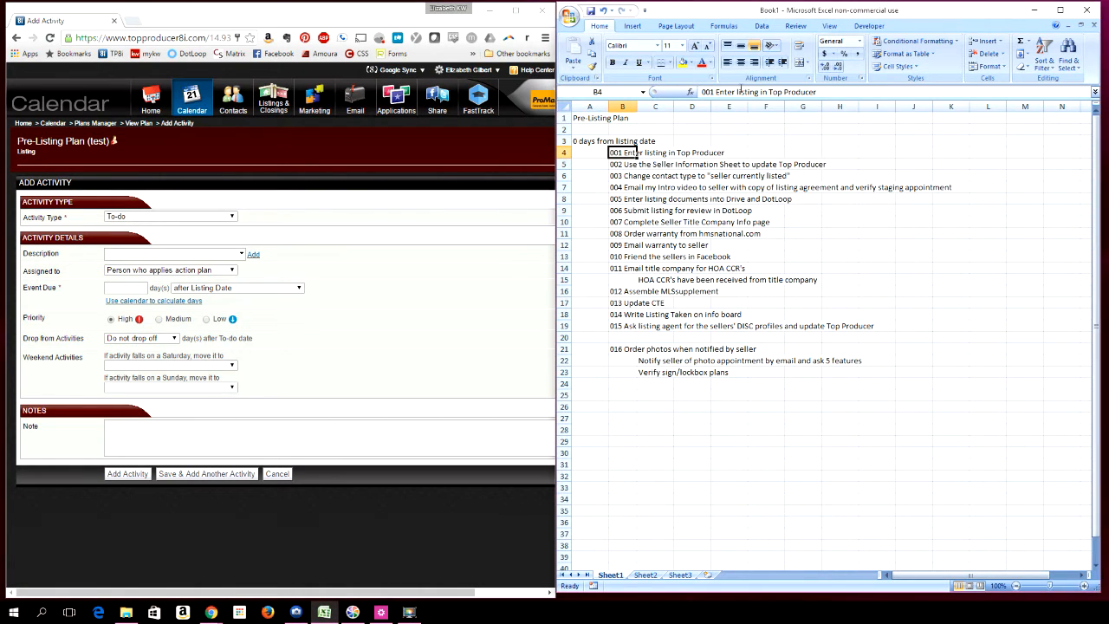
double_click(651, 152)
drag(699, 92, 816, 91)
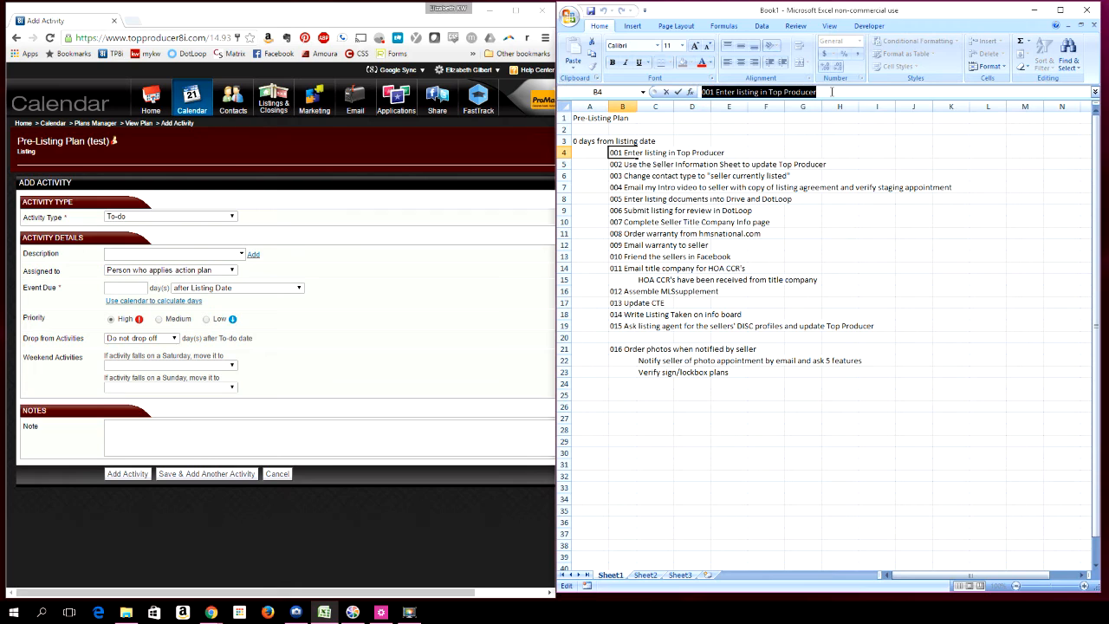
key(ctrl+c)
click(129, 253)
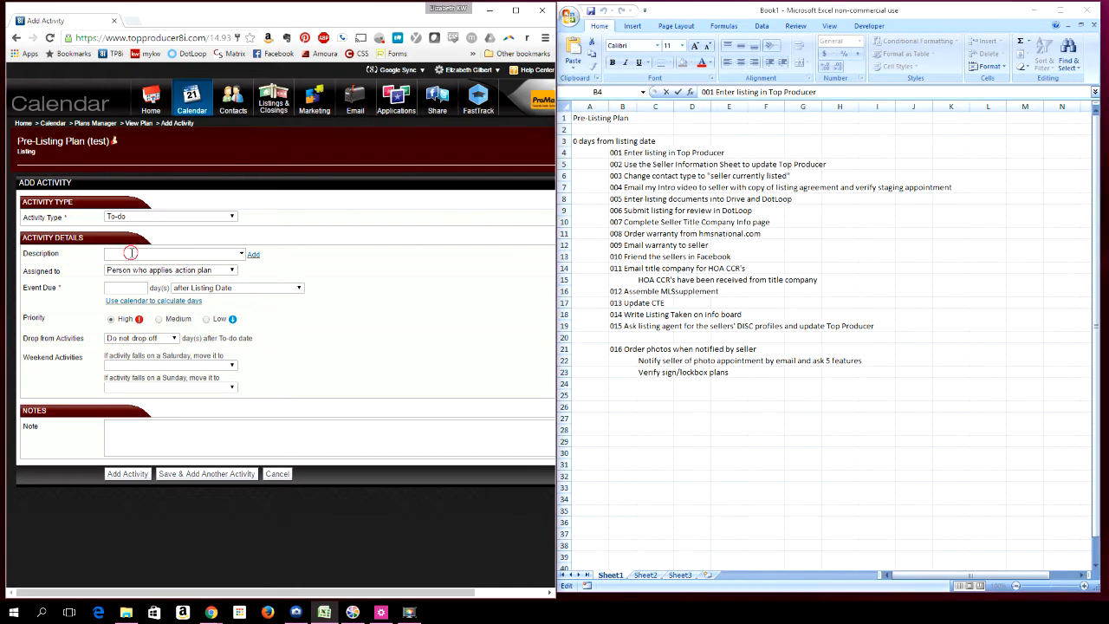
key(ctrl+v)
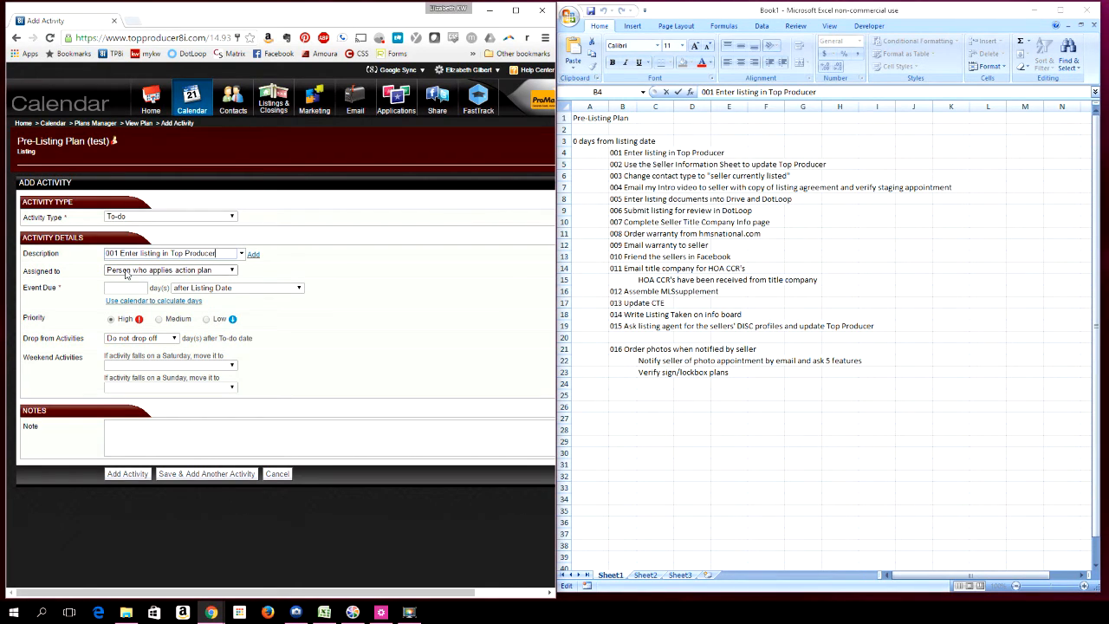
Assign the activity to an agent, set it due 0 days after listing date, and save while adding another
click(128, 270)
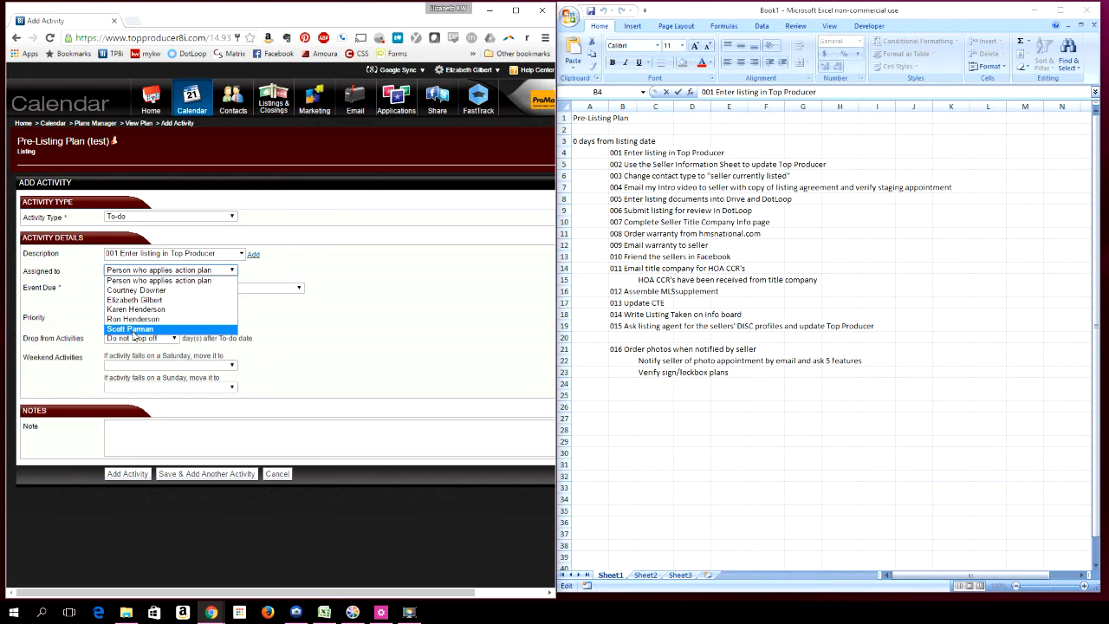
click(134, 300)
click(128, 287)
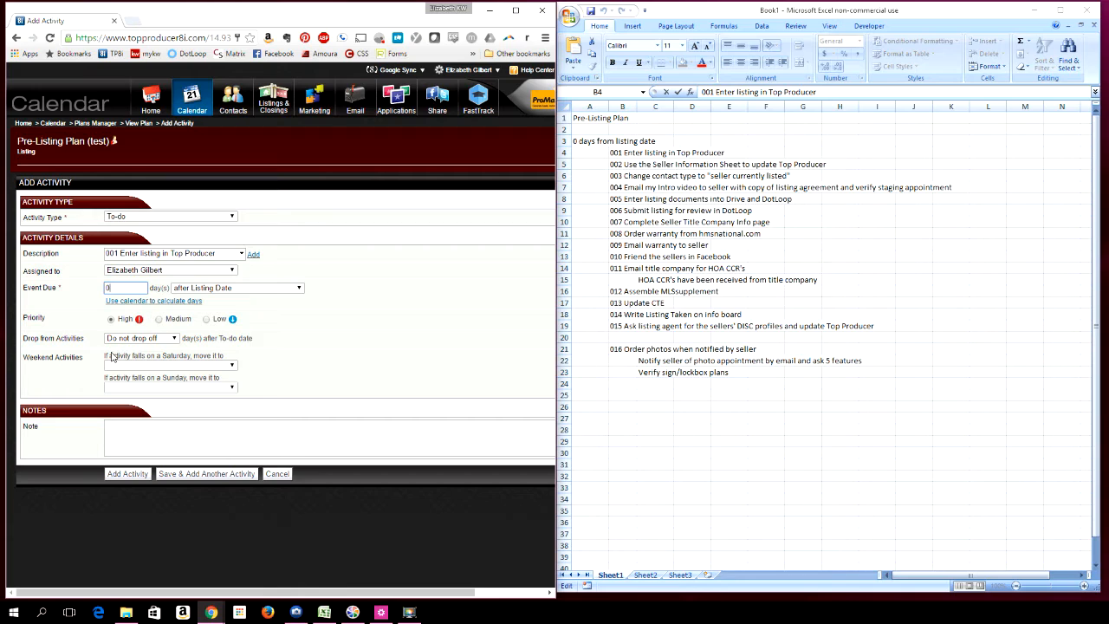
click(200, 474)
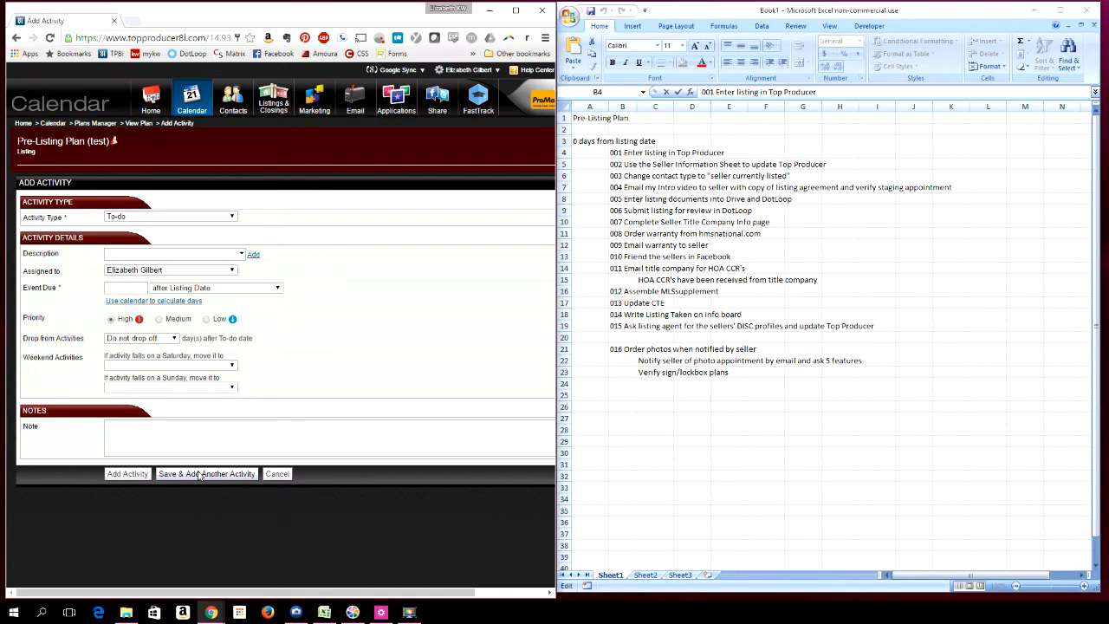
Paste the "002 Use the Seller Information Sheet to update Top Producer" task as the next activity's description and save it
click(614, 157)
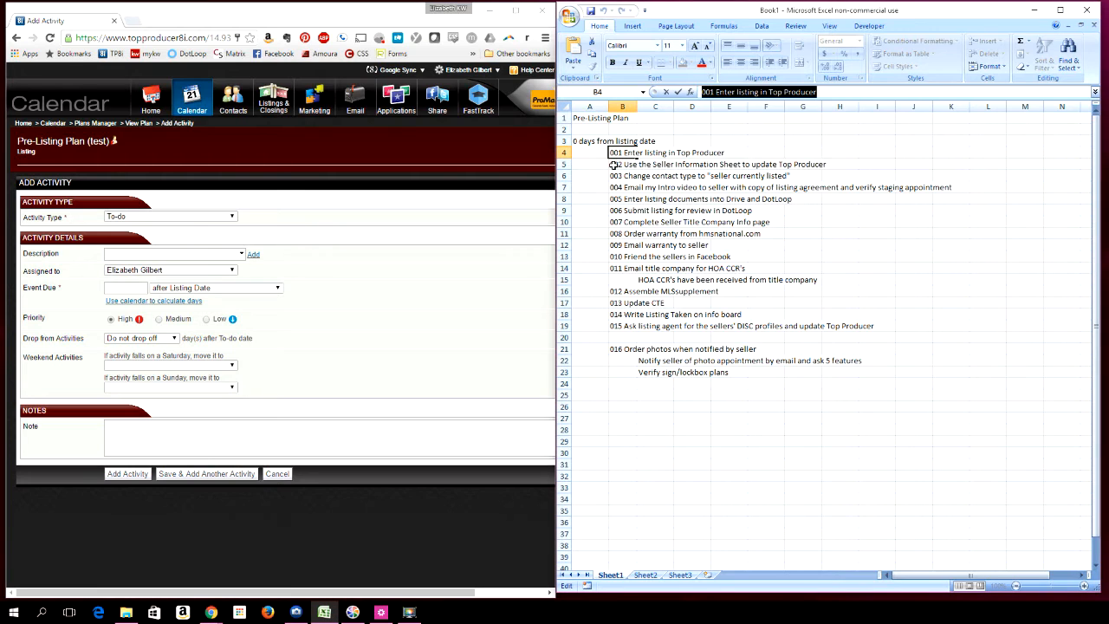
click(613, 164)
drag(702, 91, 958, 91)
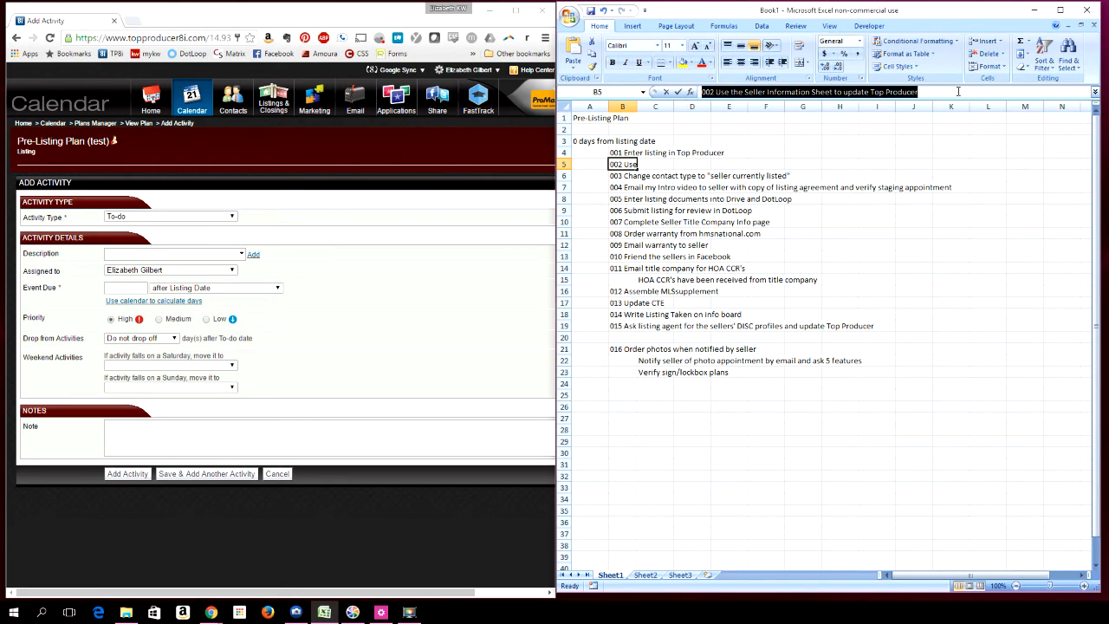
key(ctrl+c)
click(120, 253)
key(ctrl+v)
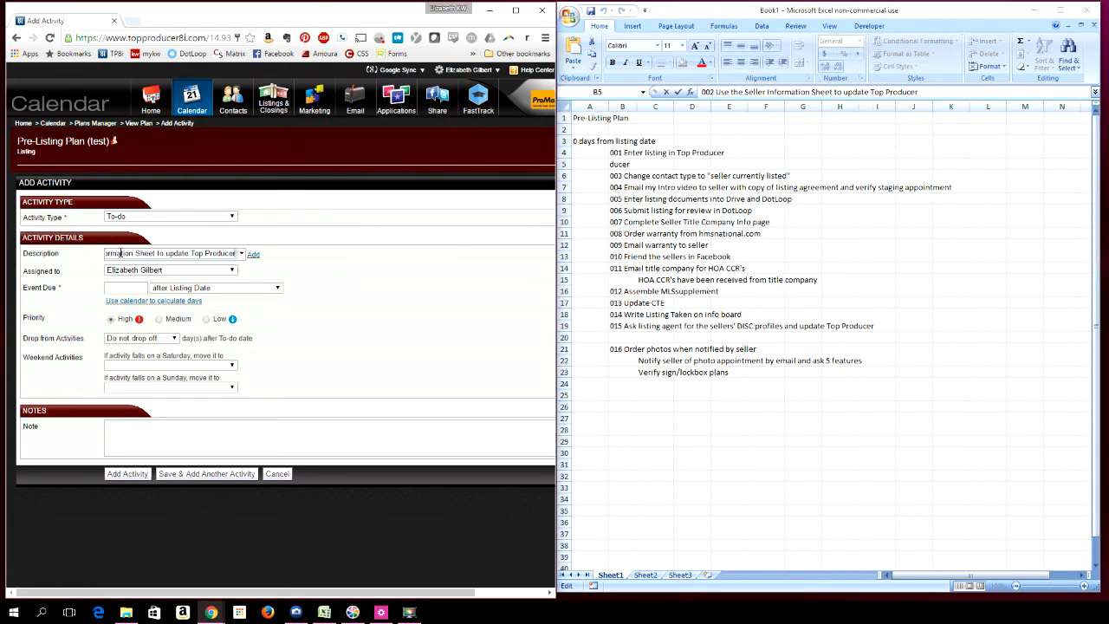
click(121, 288)
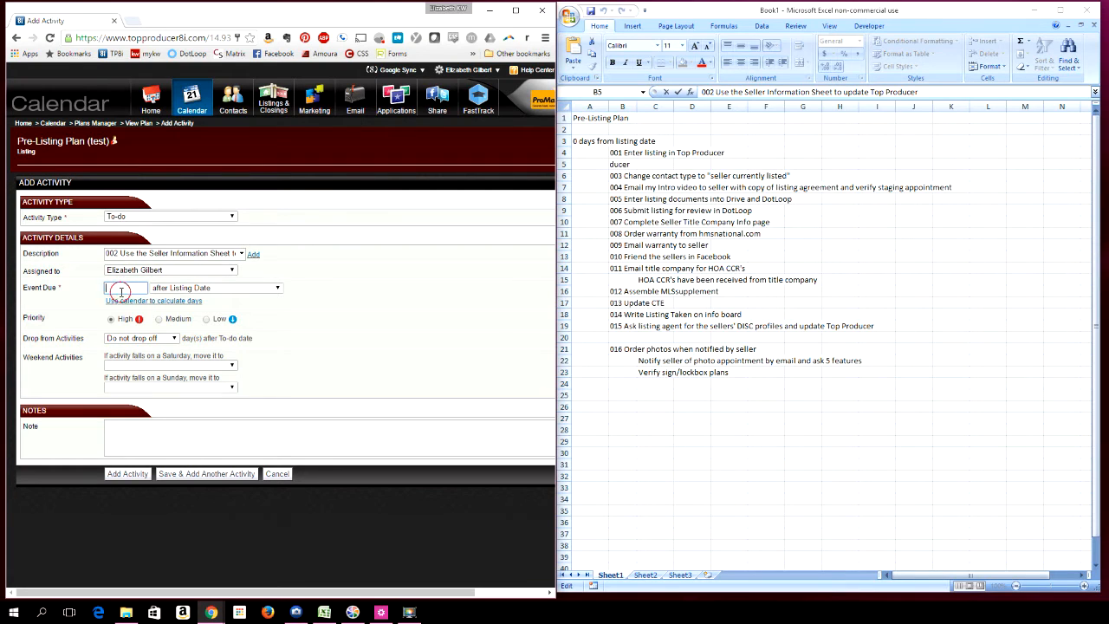
click(192, 475)
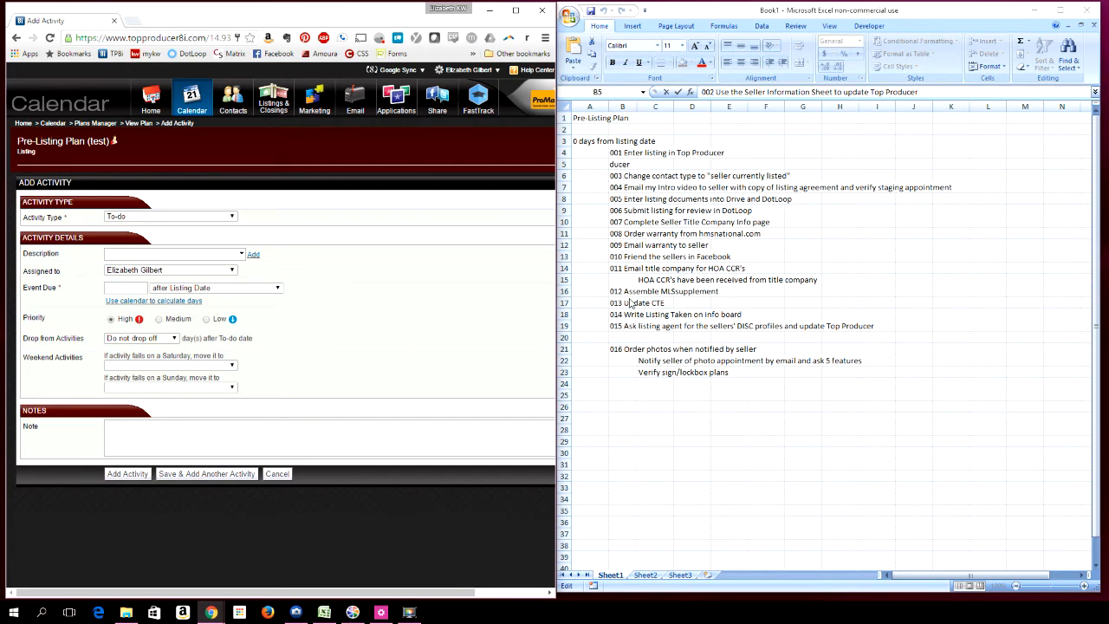
Paste the "011 Email title company for HOA CCR's" task as the next activity's description and save while adding another
click(617, 268)
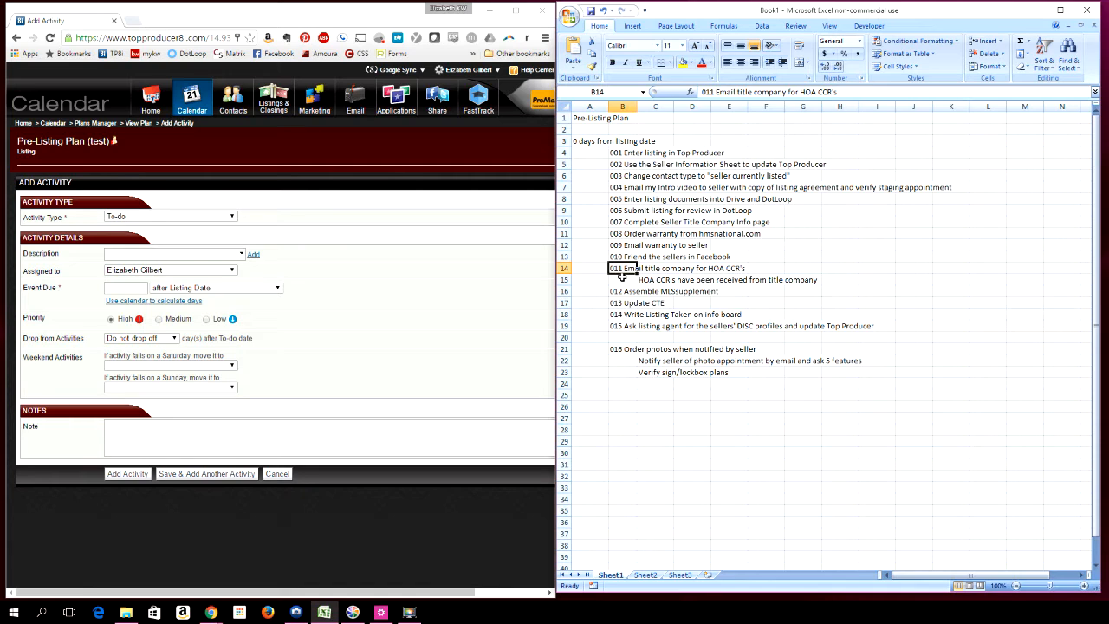
click(700, 94)
drag(700, 94, 836, 92)
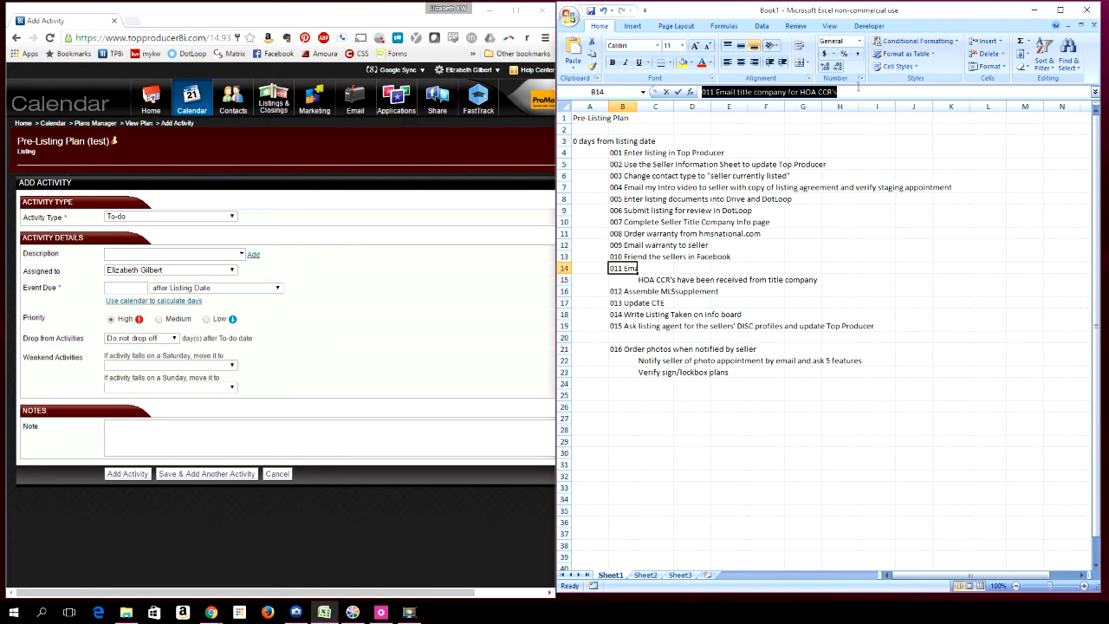
click(143, 252)
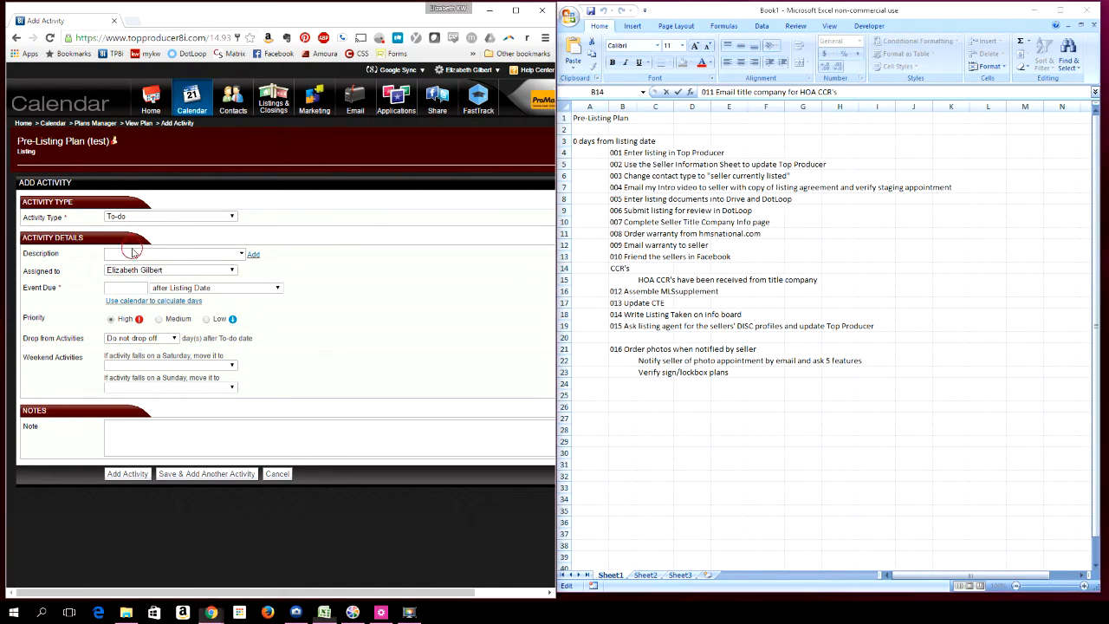
key(ctrl+v)
click(130, 288)
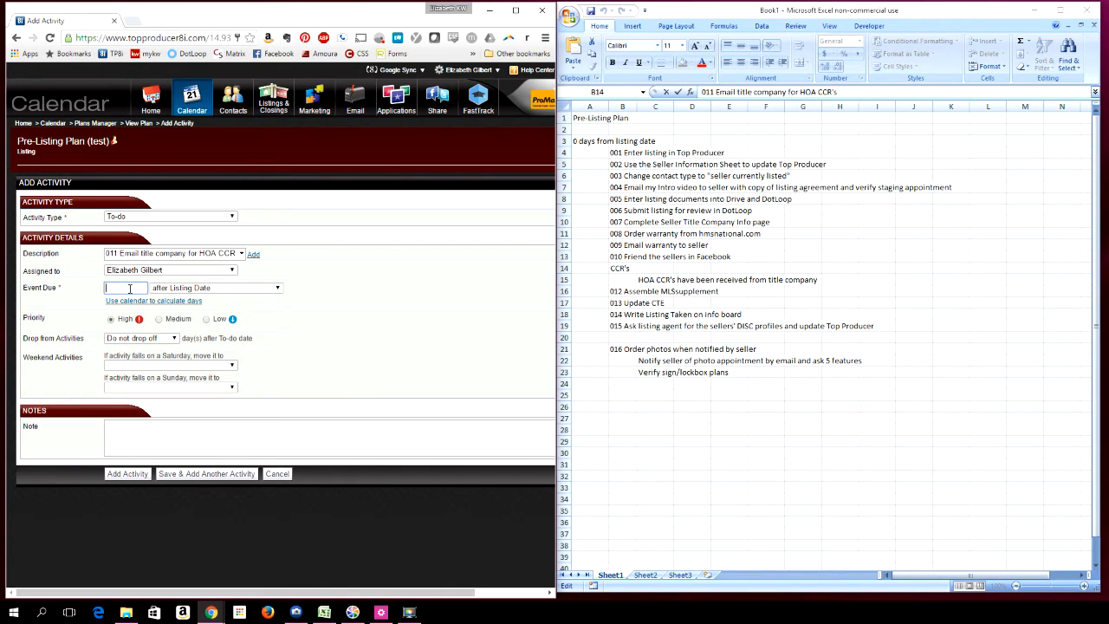
click(177, 474)
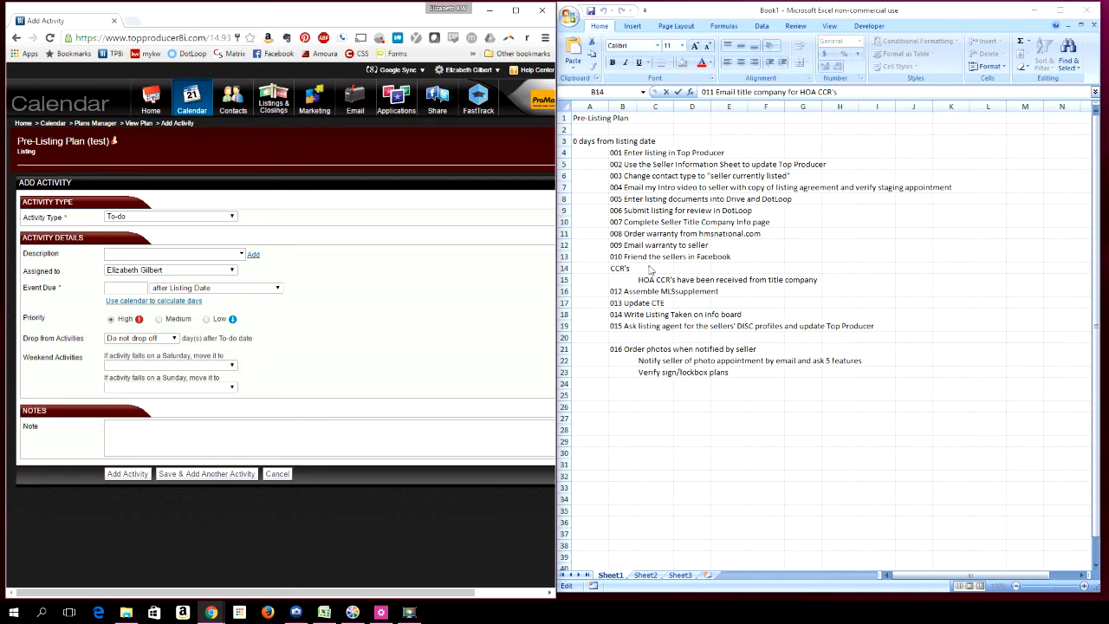
Copy the "HOA CCR's have been received from title company" task from the spreadsheet and paste it as the new activity's description
click(636, 270)
click(642, 275)
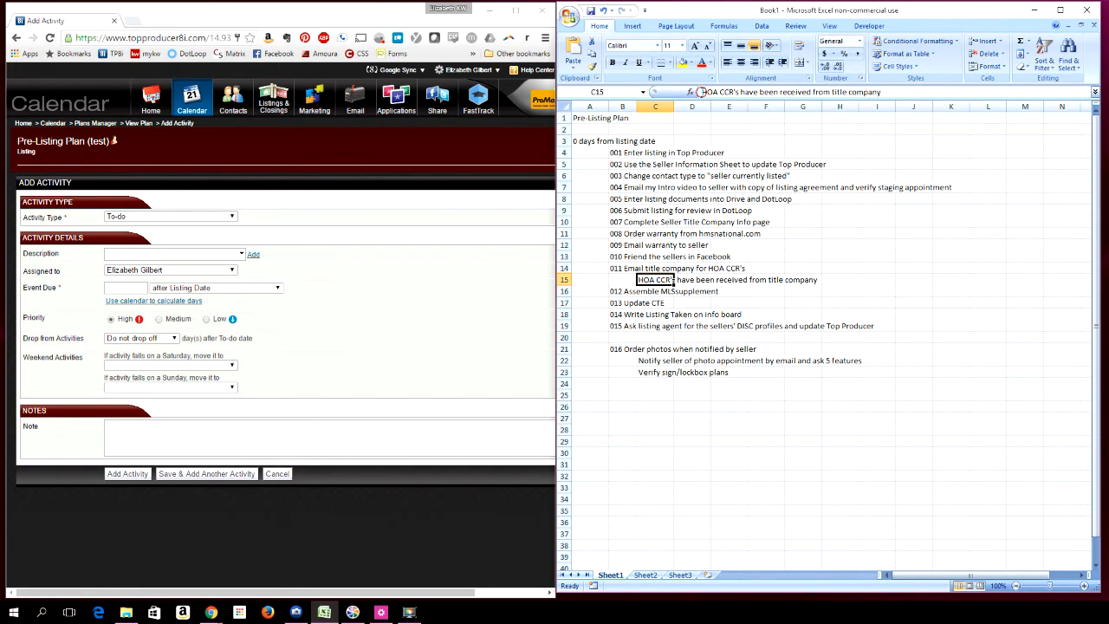
drag(701, 92, 900, 96)
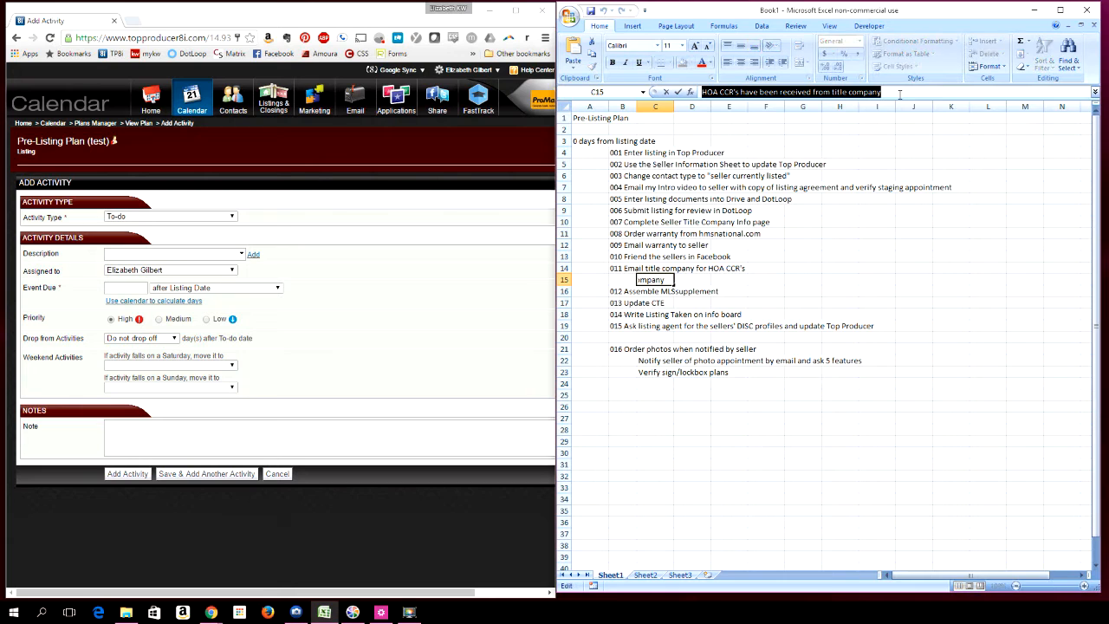
key(ctrl+c)
click(131, 253)
key(ctrl+v)
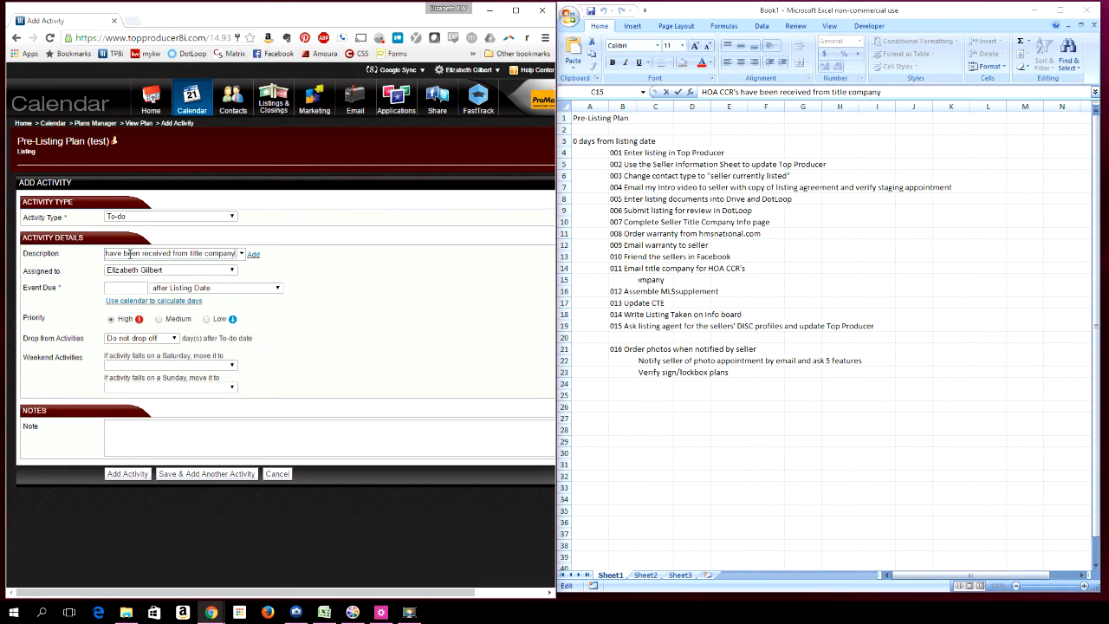
Set the activity due after the preceding activity is complete, choosing "011 Email title company for HOA CCR's" as that activity
click(128, 291)
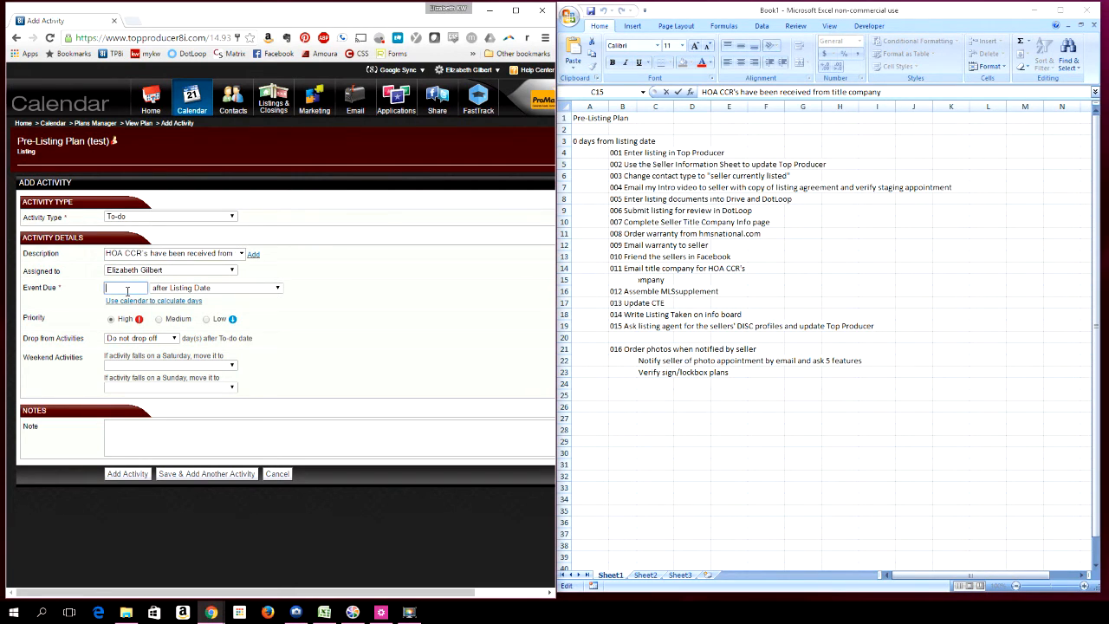
click(172, 291)
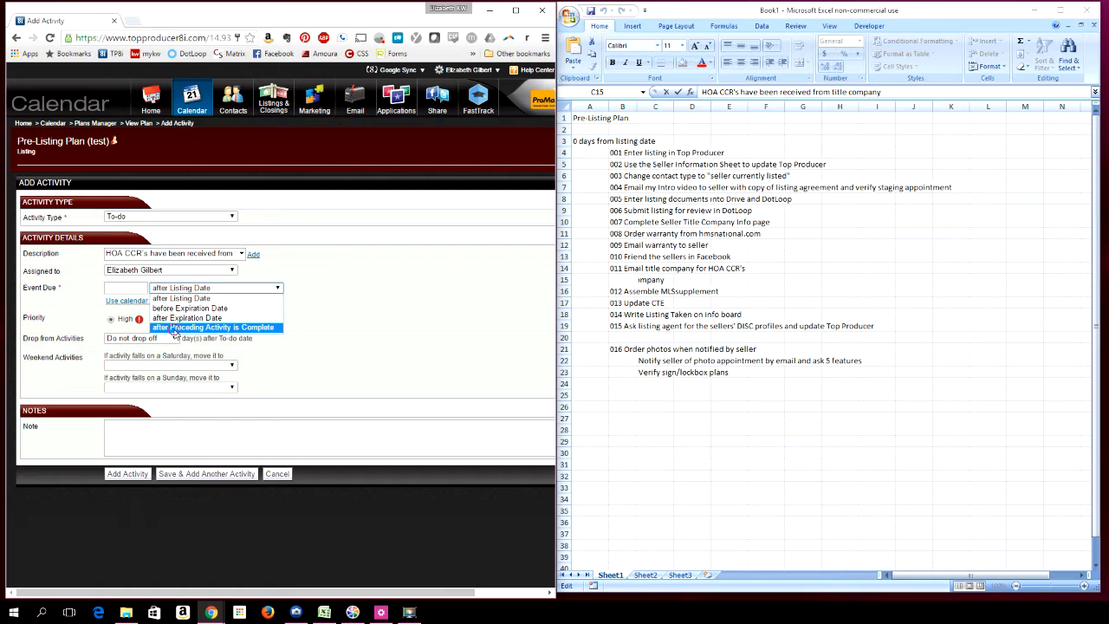
click(174, 329)
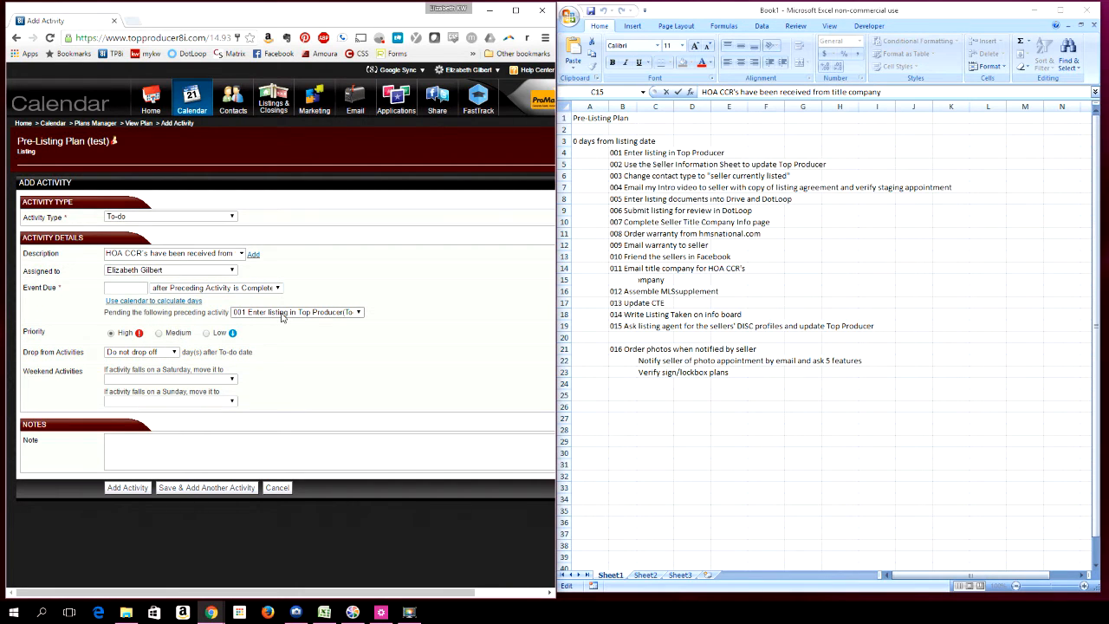
click(613, 268)
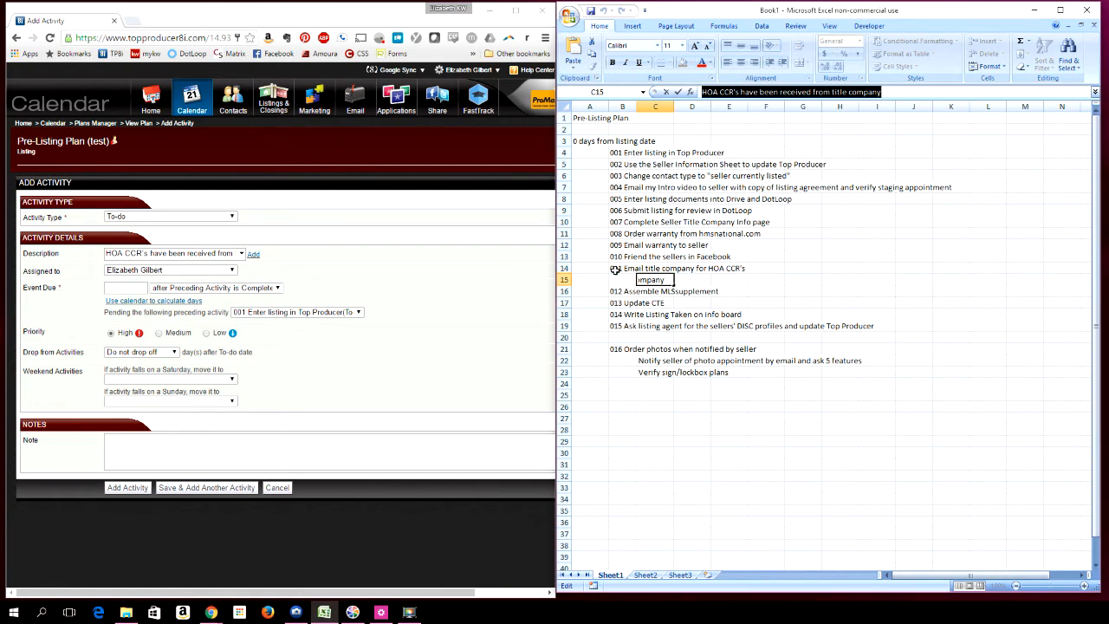
click(299, 312)
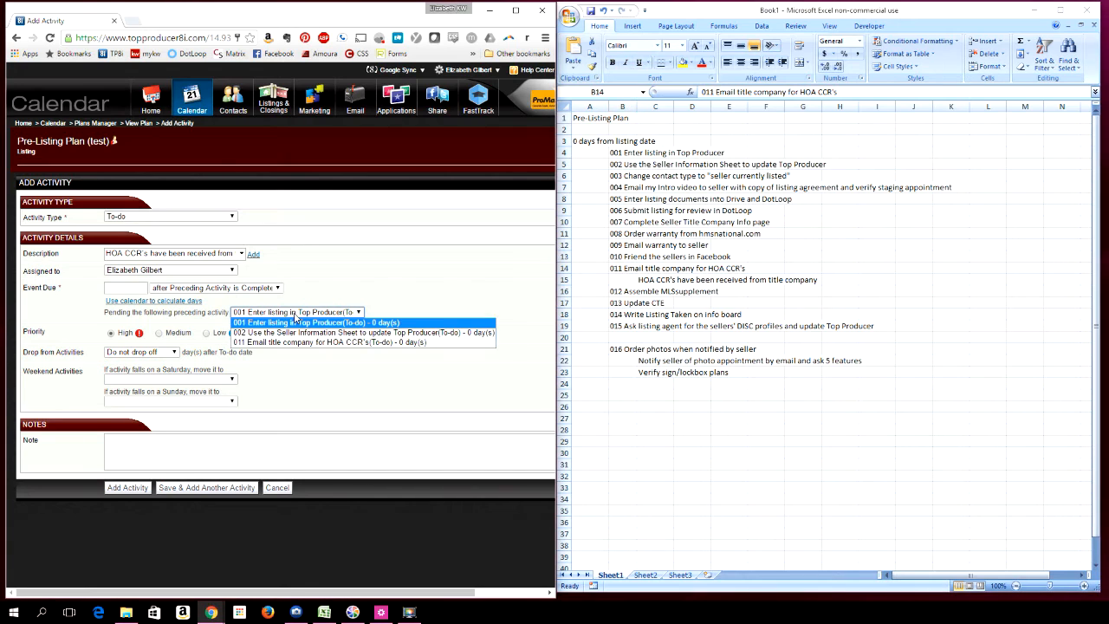
click(278, 343)
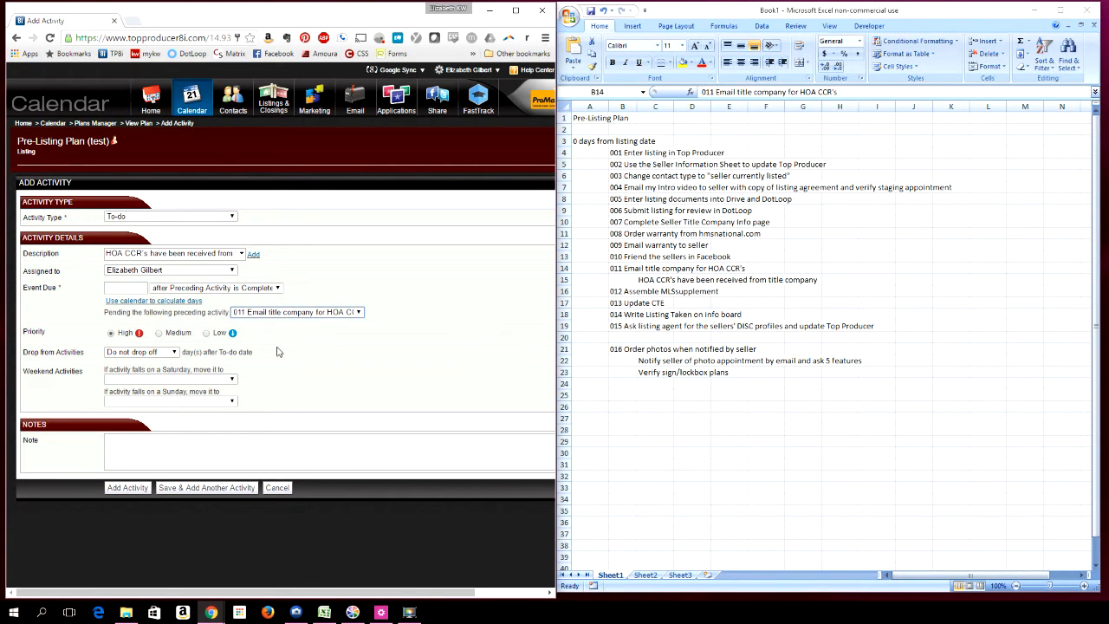
Set the event due to 3 days, add the activity to the plan, and sort the plan's activities by description
click(185, 490)
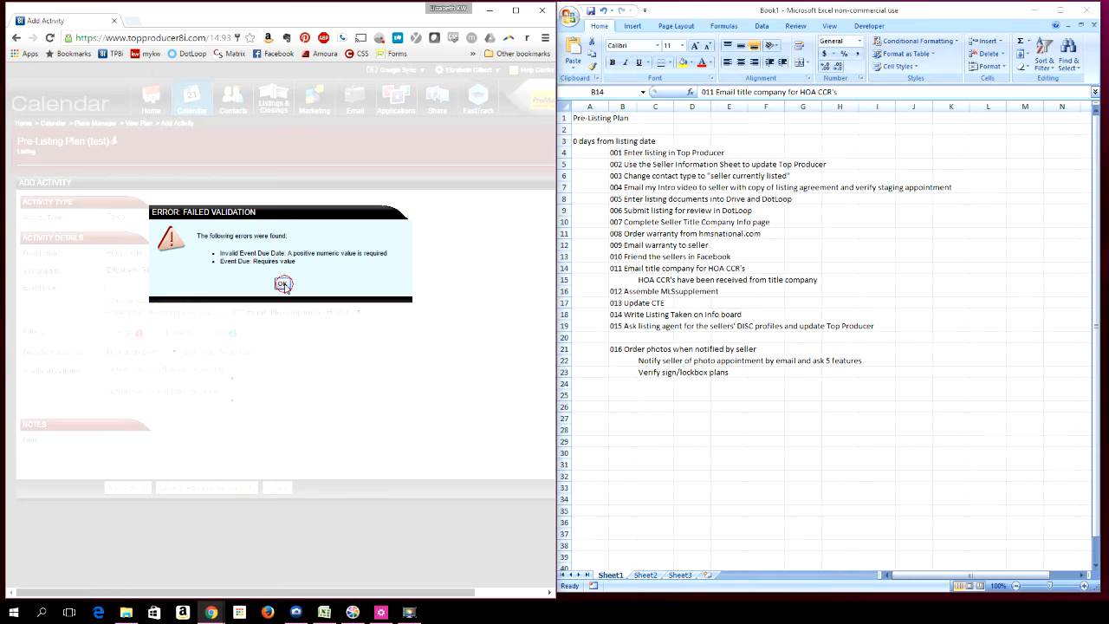
click(283, 284)
click(127, 290)
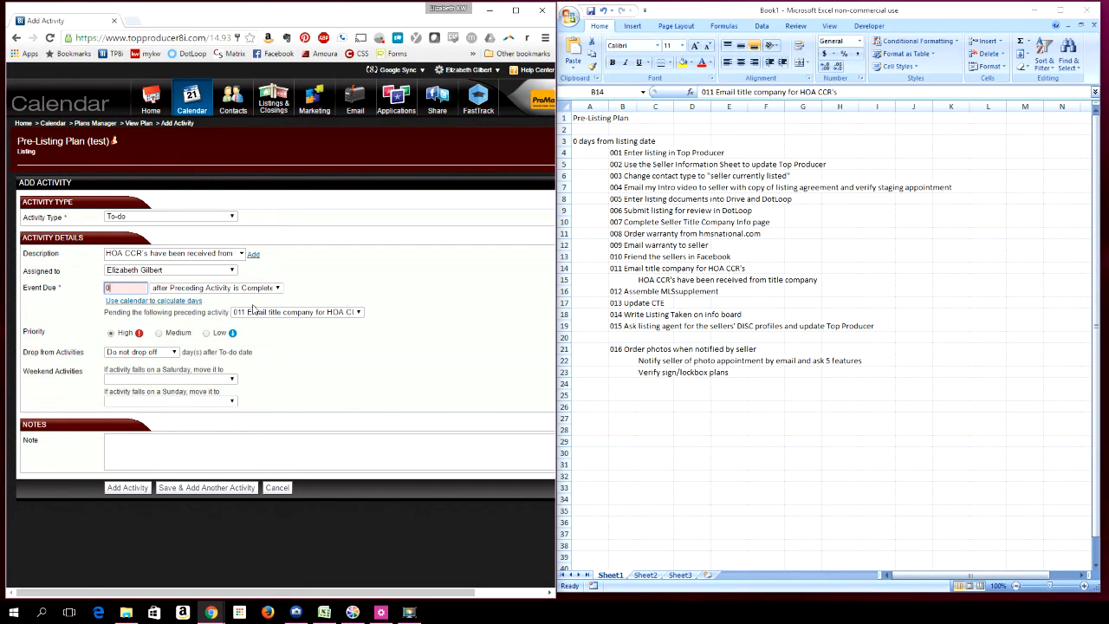
drag(128, 288, 83, 294)
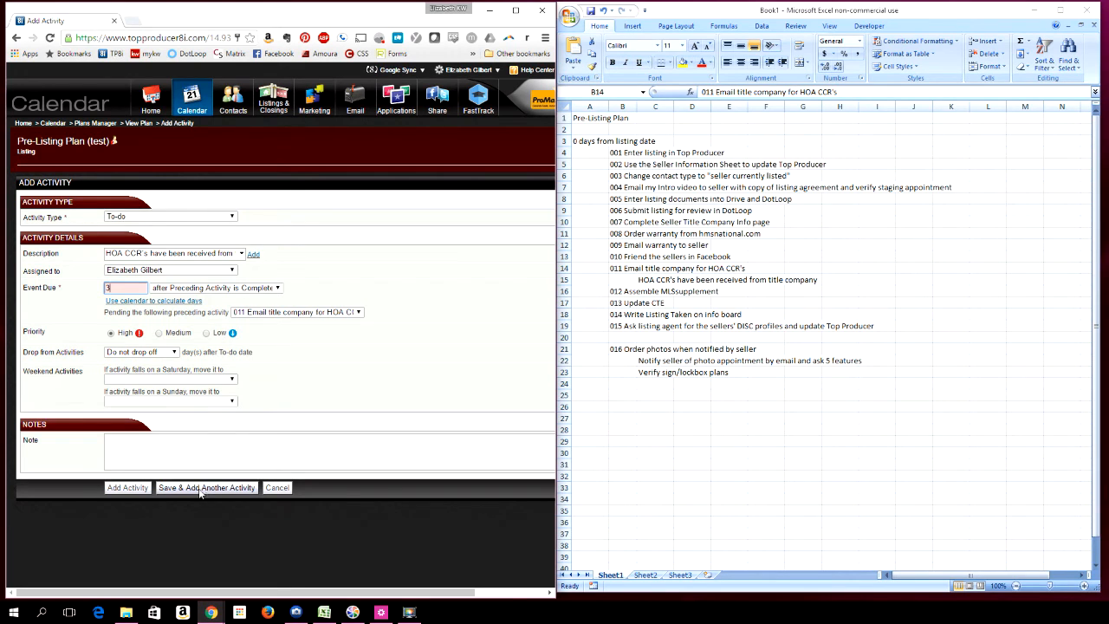
click(127, 490)
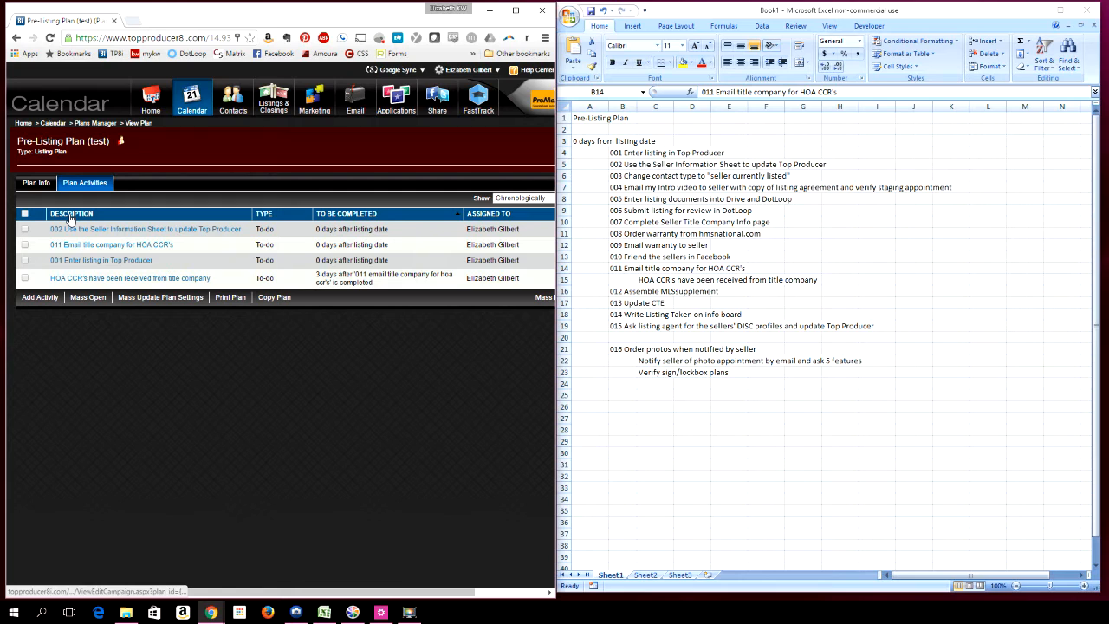
click(71, 215)
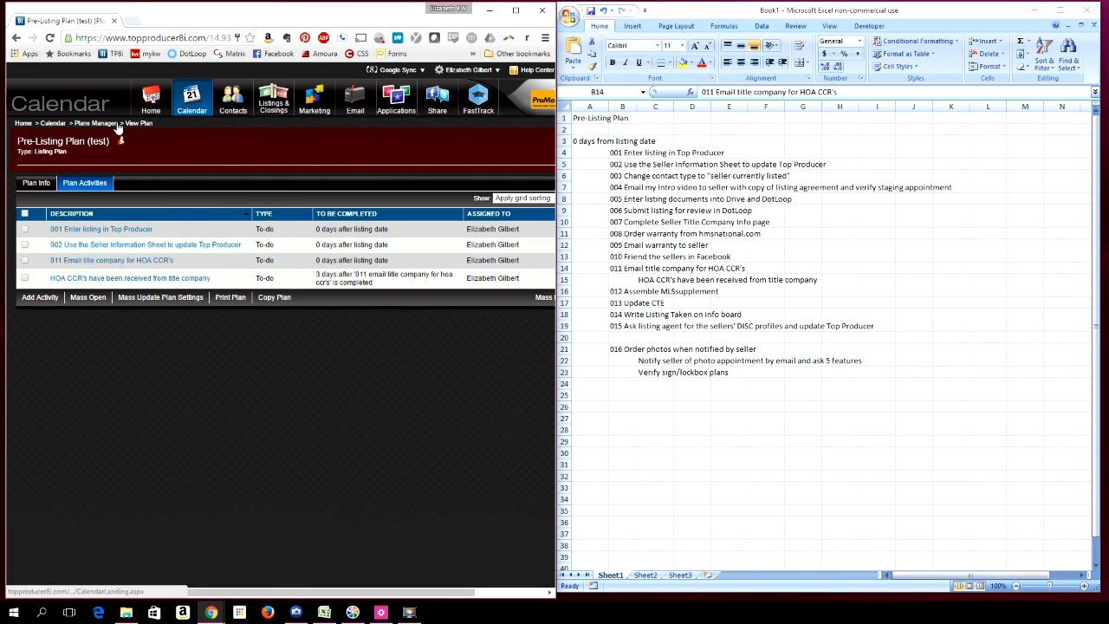
Open the "Pre-Listing Plan Kansas City" listing plan from all plans and sort its activities by description
click(89, 124)
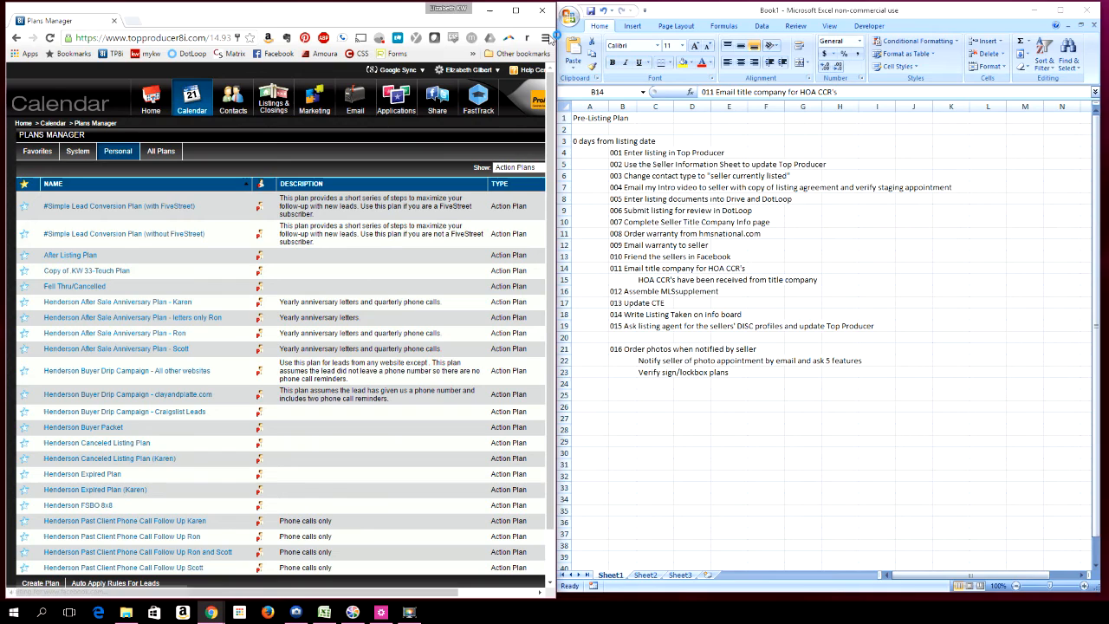
click(517, 11)
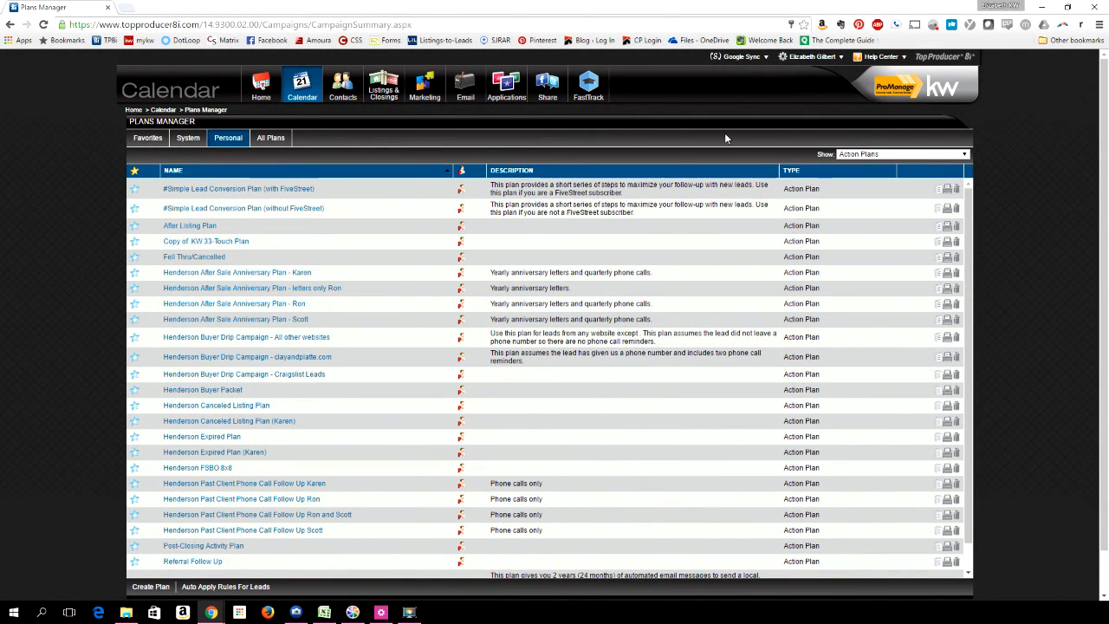
click(262, 138)
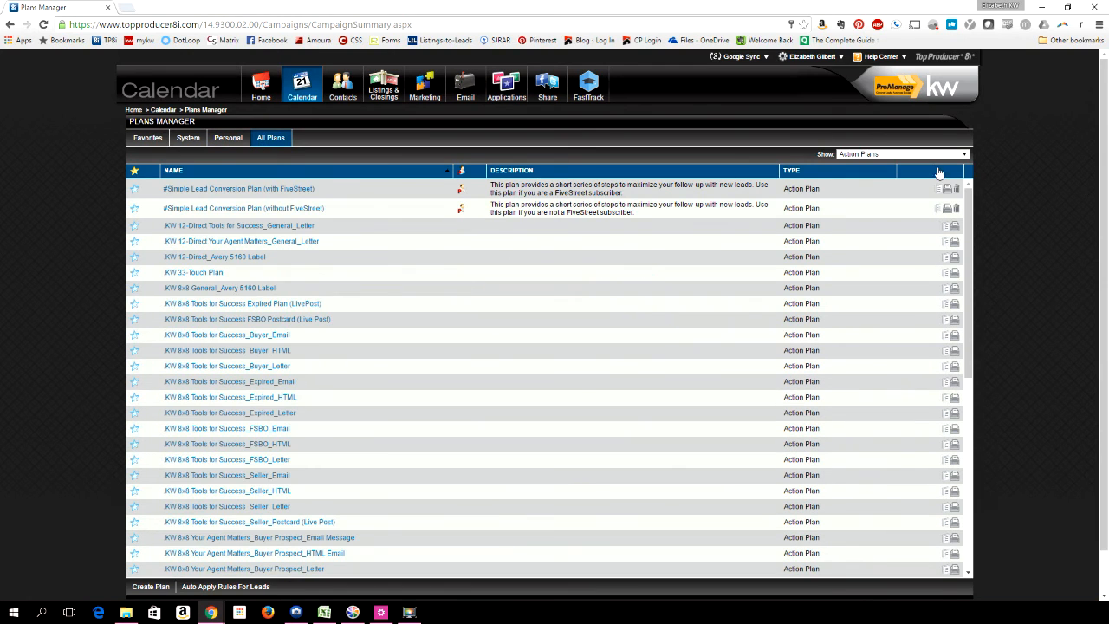
click(918, 155)
click(883, 173)
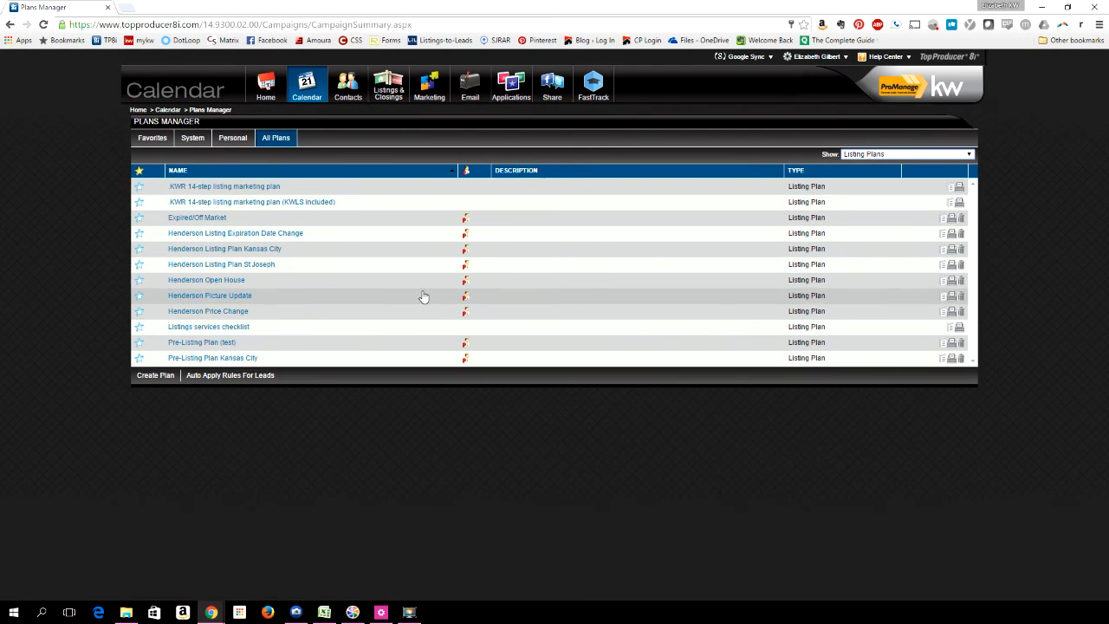
click(215, 359)
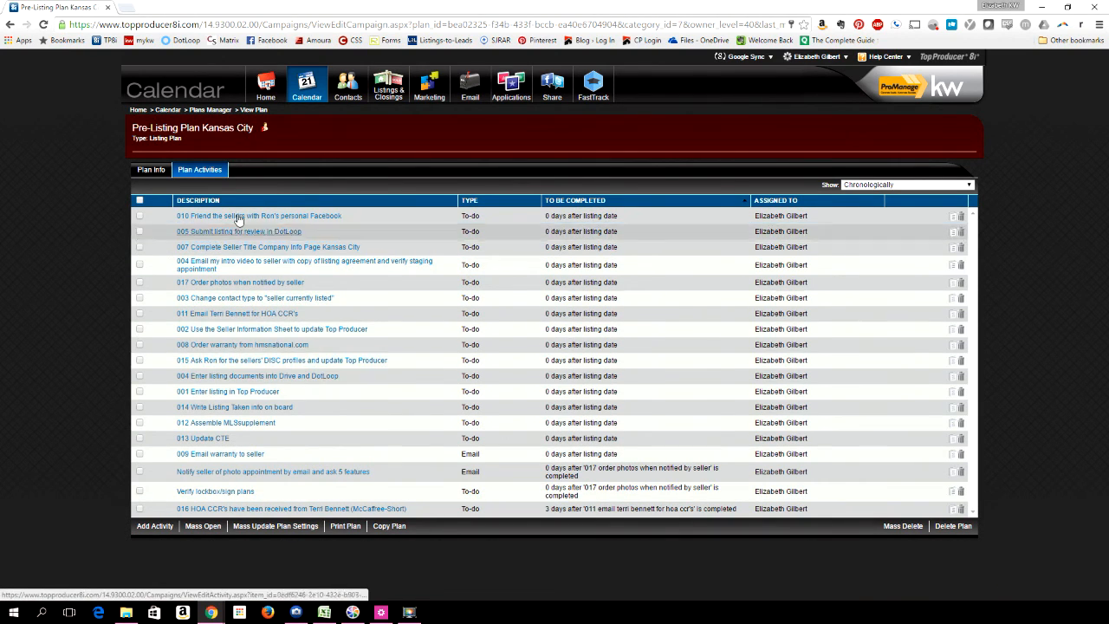
click(197, 202)
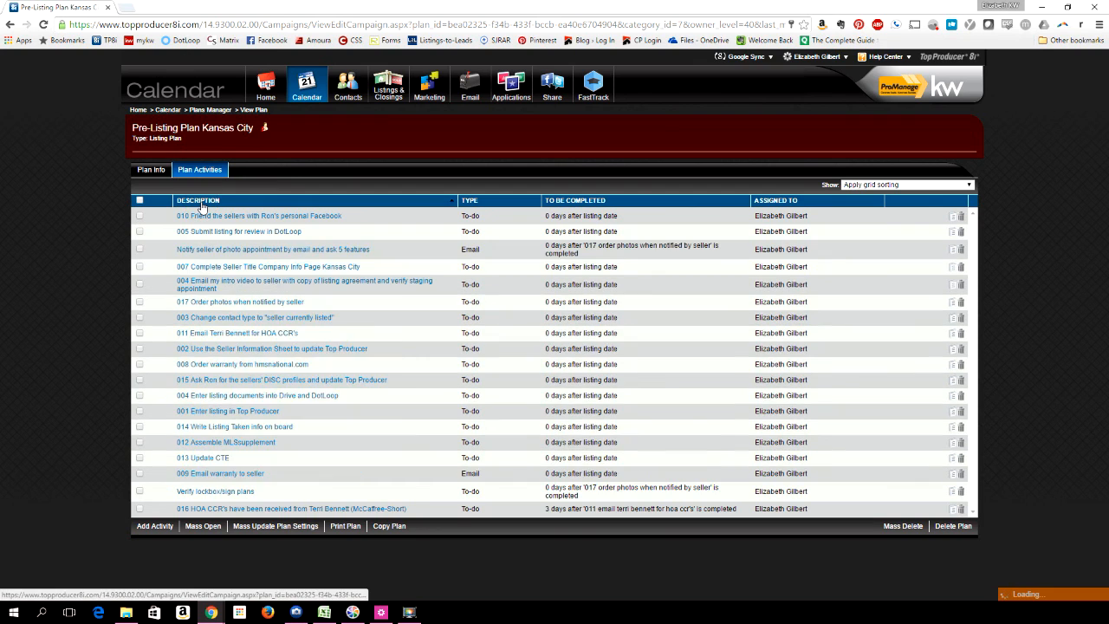